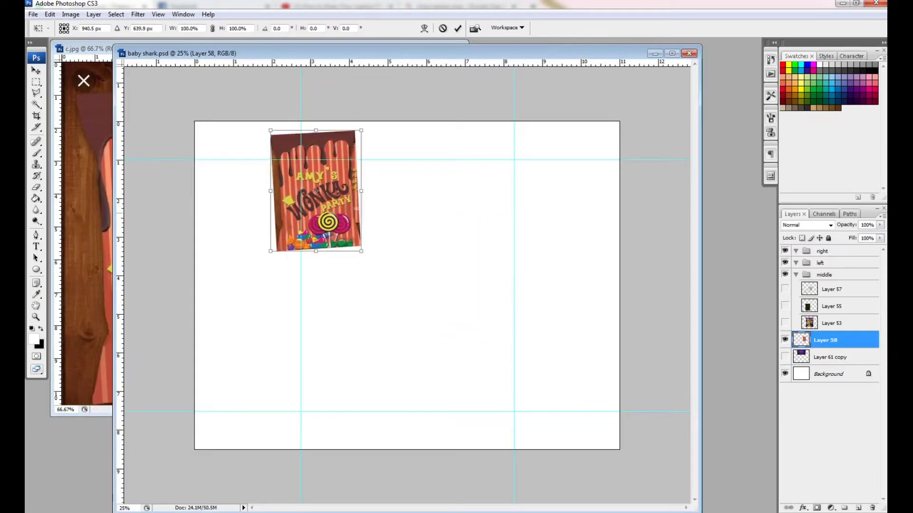
Move the Wonka artwork to the top-left guide and scale it to fill the middle column
drag(316, 190, 346, 182)
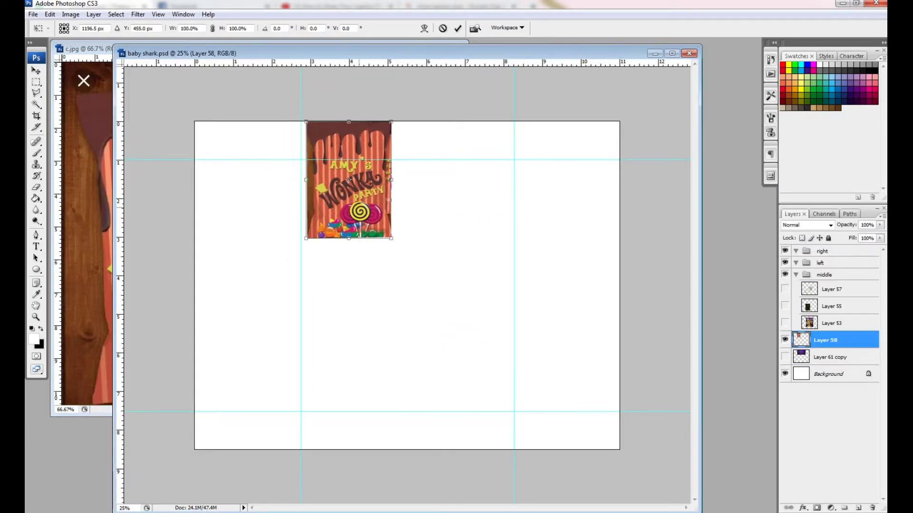
drag(392, 242, 515, 418)
drag(407, 269, 400, 270)
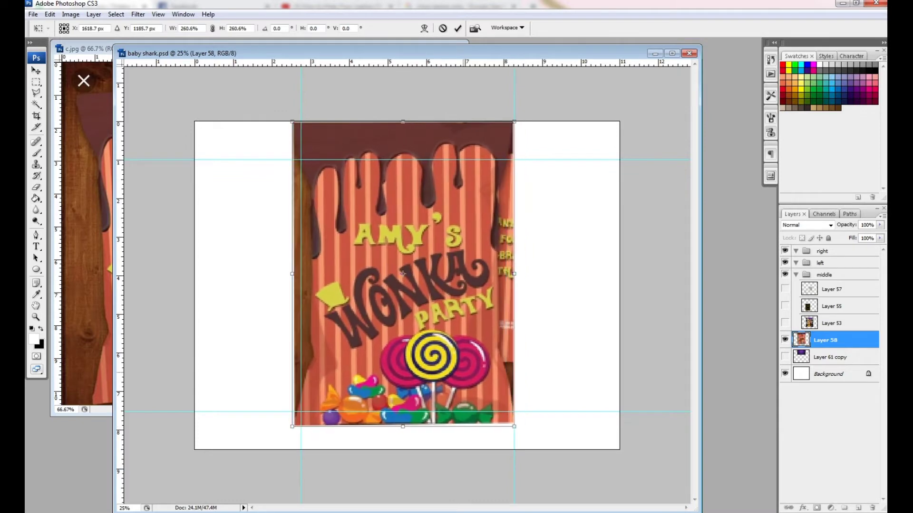
key(Return)
key(ctrl+shift+alt+n)
Trace a wavy drip outline across the top of the layout and fill it dark brown
key(p)
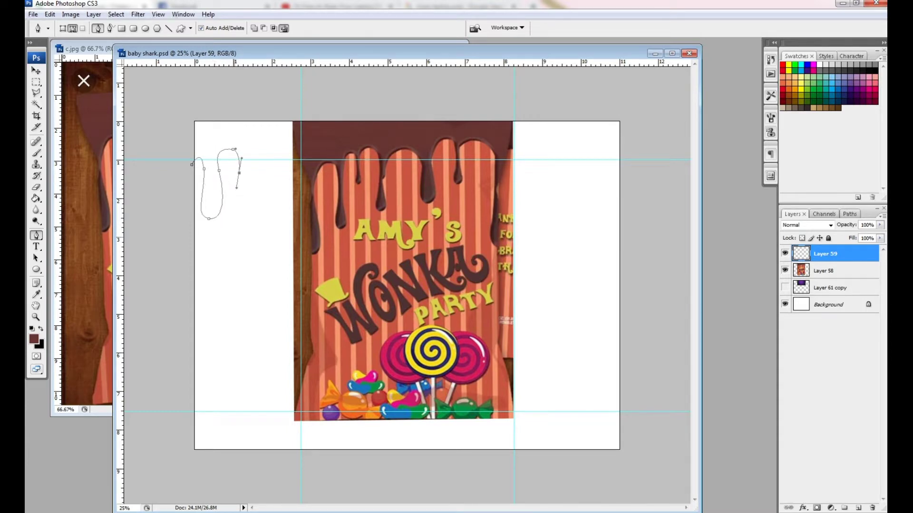
drag(253, 190, 245, 129)
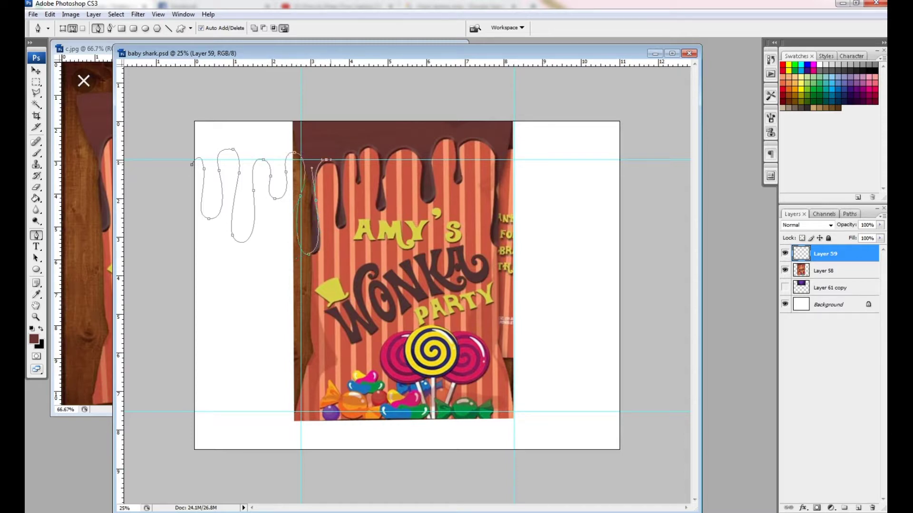
key(z)
key(ctrl+plus)
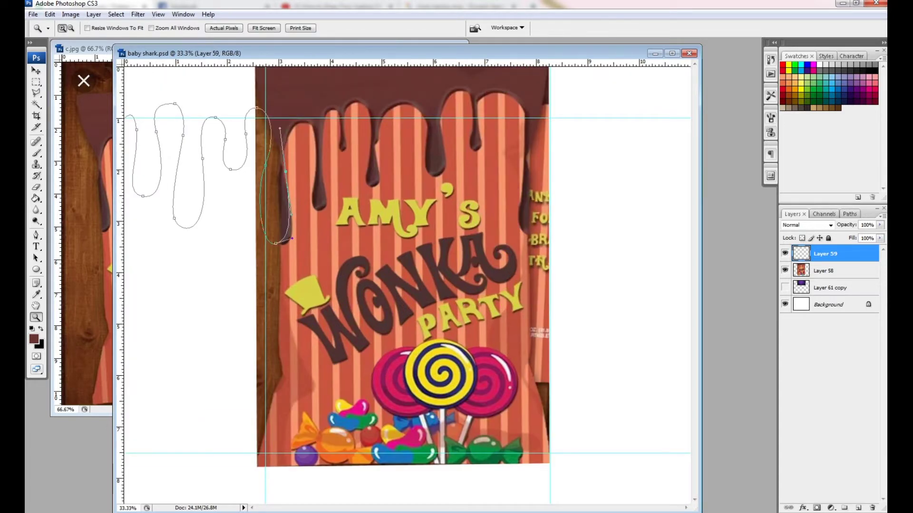
key(p)
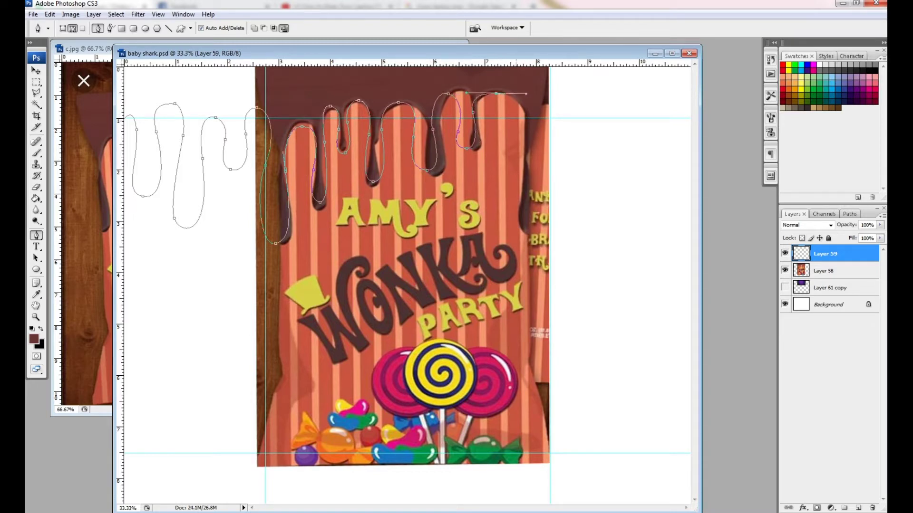
right_click(505, 197)
click(528, 257)
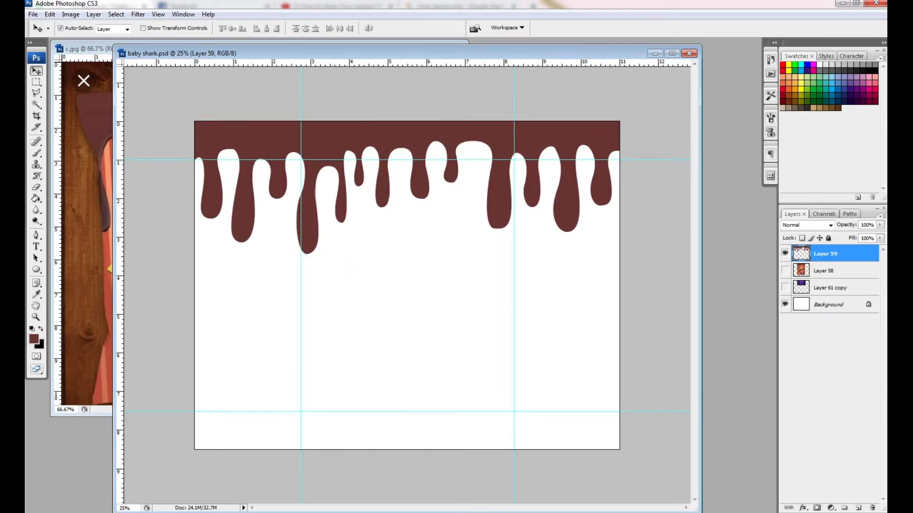
click(803, 508)
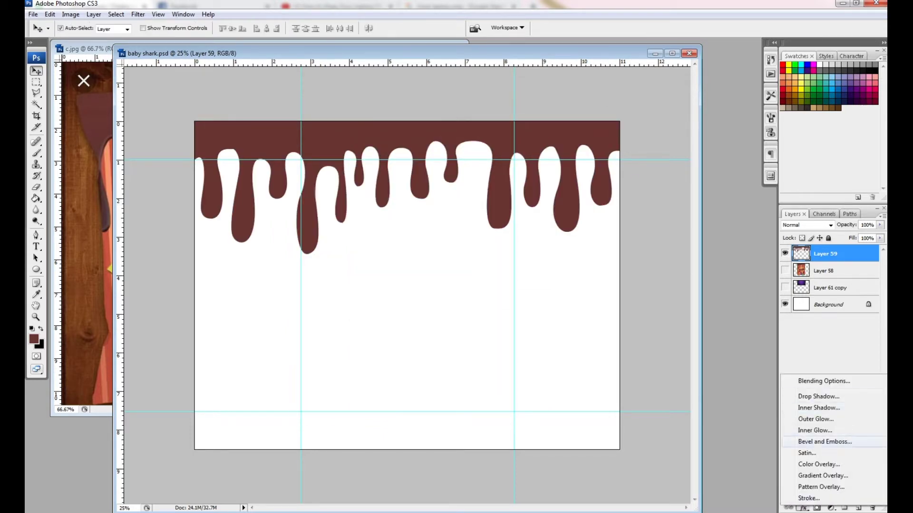
Give the drips a Bevel and Emboss with angle 108, altitude 21 and size 22
click(825, 442)
drag(190, 174, 347, 292)
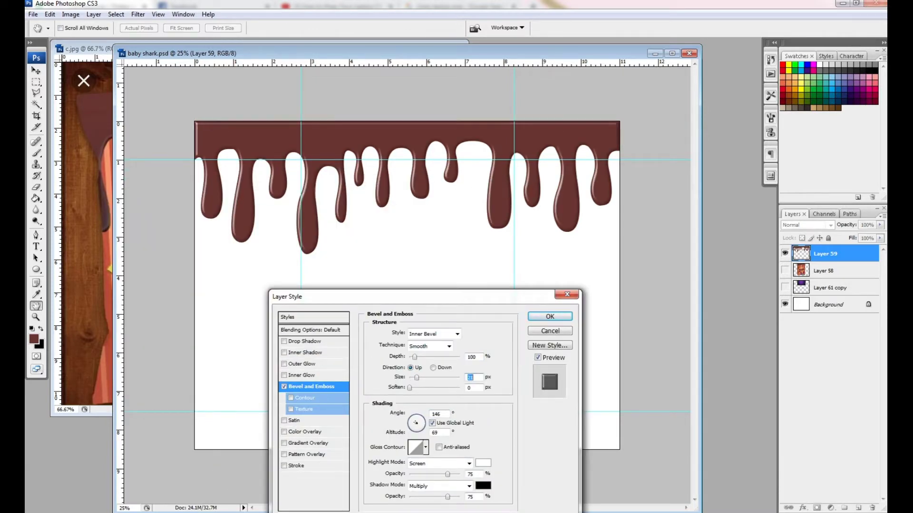
drag(416, 422, 415, 417)
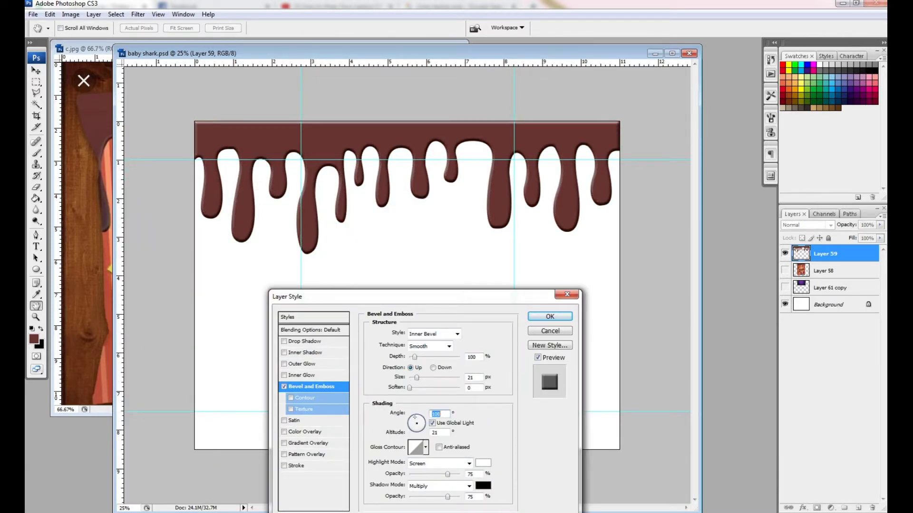
drag(416, 378, 418, 378)
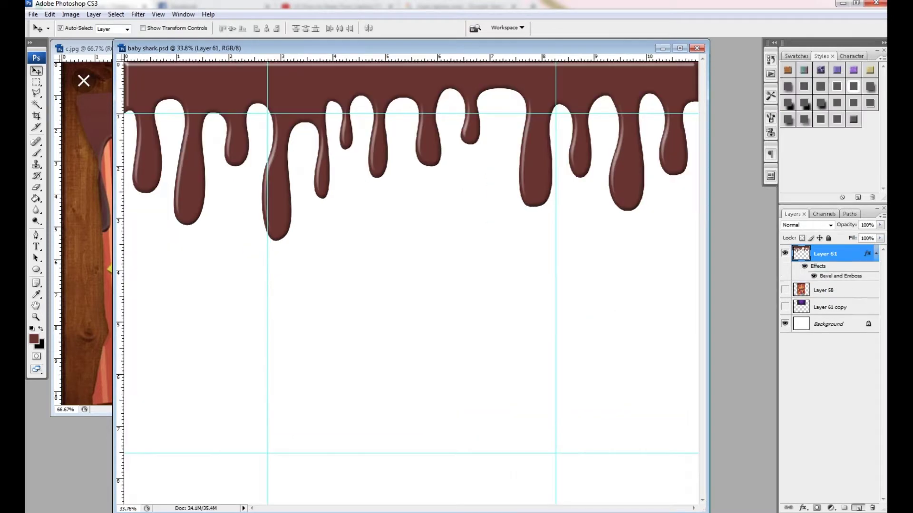
key(Escape)
Paint shiny highlights on the drips with a smaller brush
key(b)
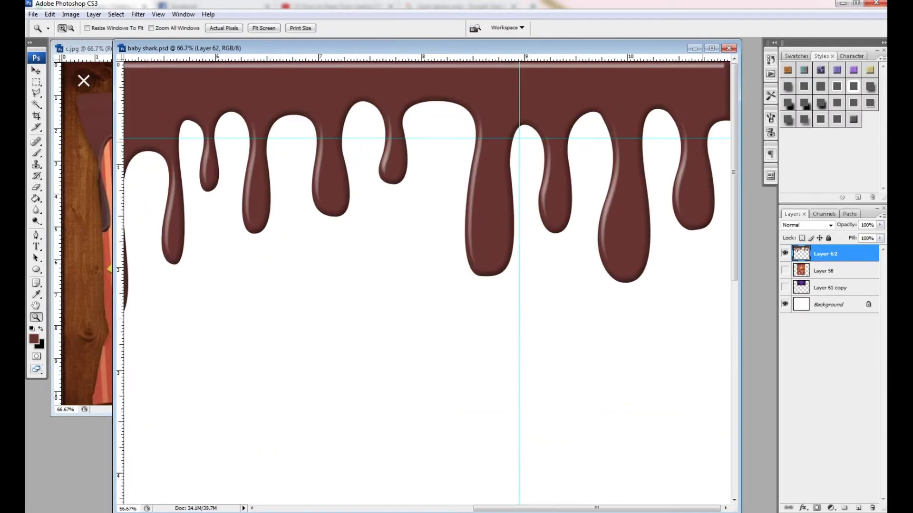
scroll(695, 67, up, 5)
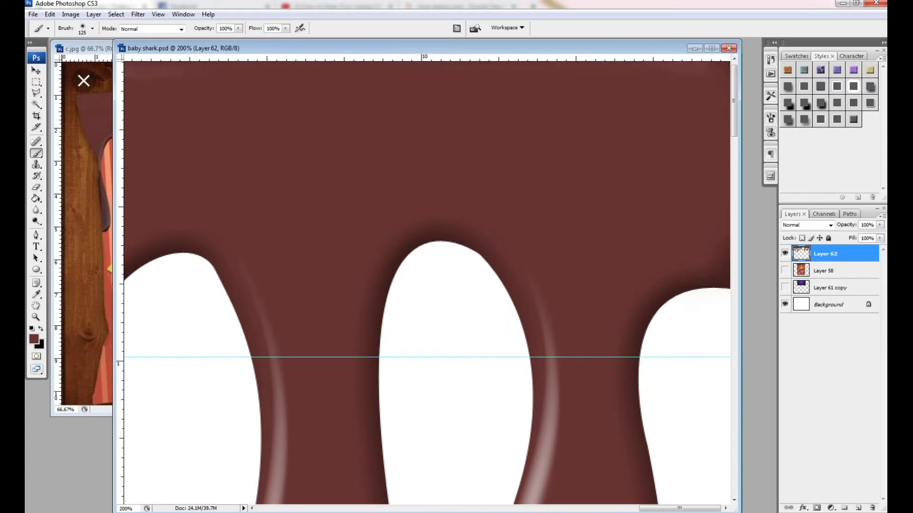
scroll(622, 81, down, 1)
scroll(622, 81, down, 1)
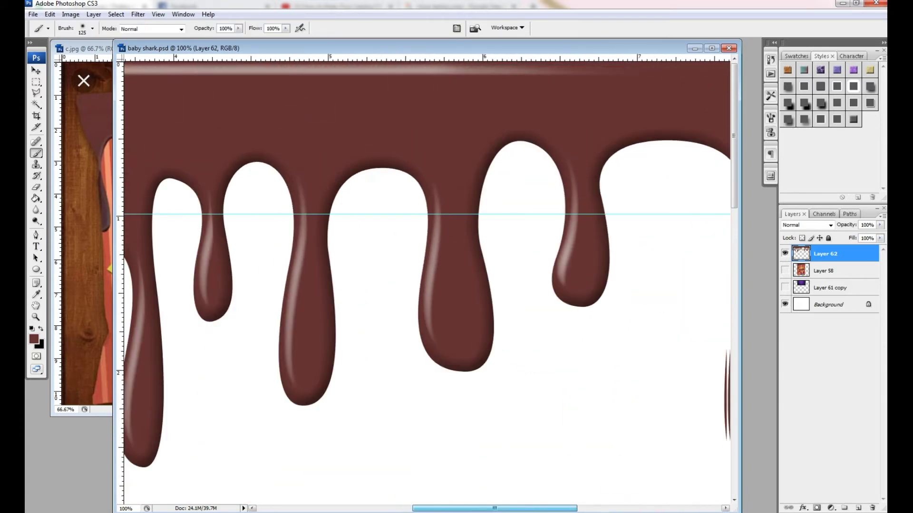
scroll(427, 280, left, 5)
scroll(377, 485, left, 5)
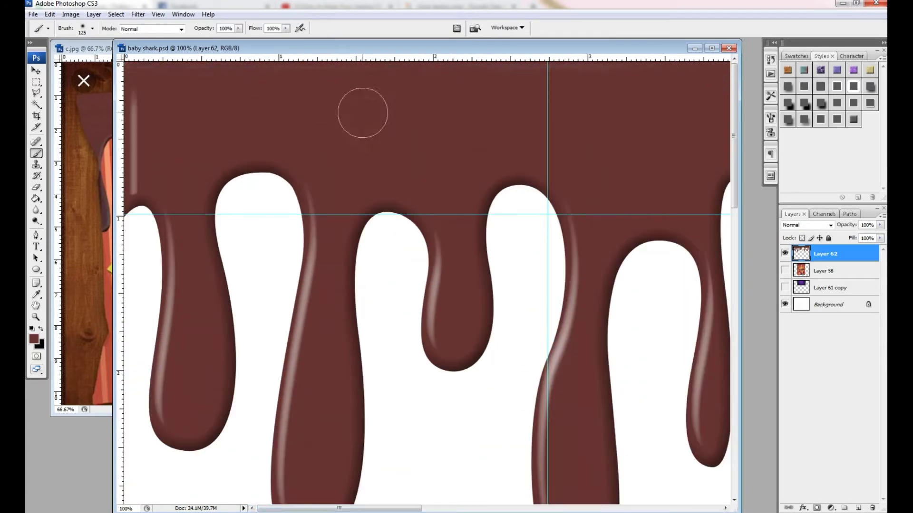
key(bracketleft)
key(bracketleft)
key(bracketleft)
key(z)
right_click(430, 205)
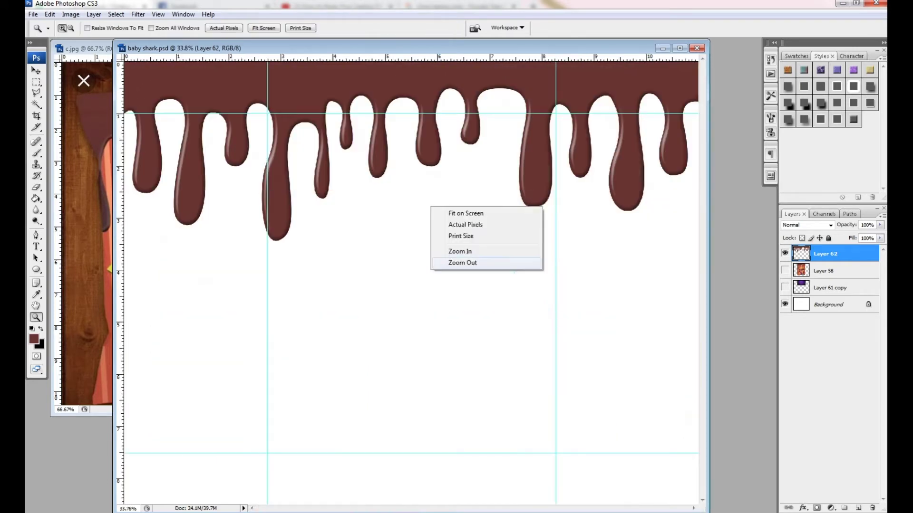
click(445, 261)
Fill the background orange and draw a tall thin rectangle stripe down the canvas
key(g)
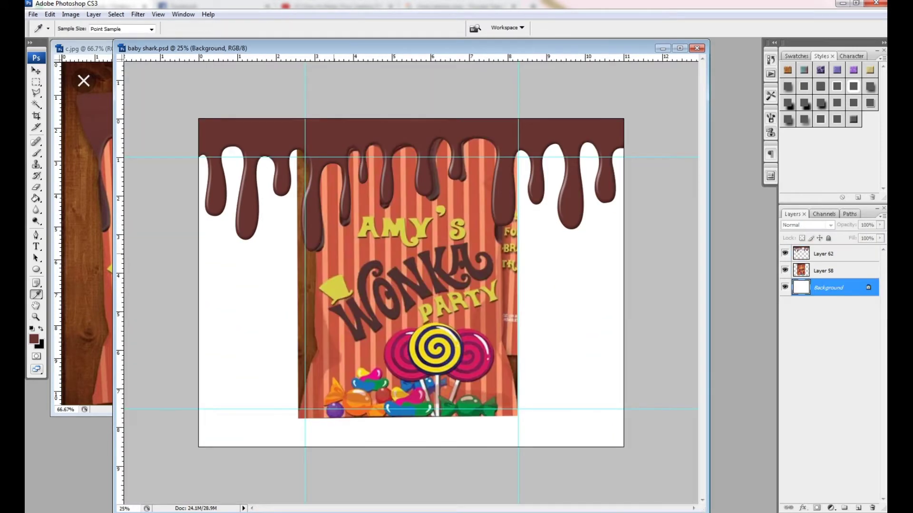
key(alt+BackSpace)
key(v)
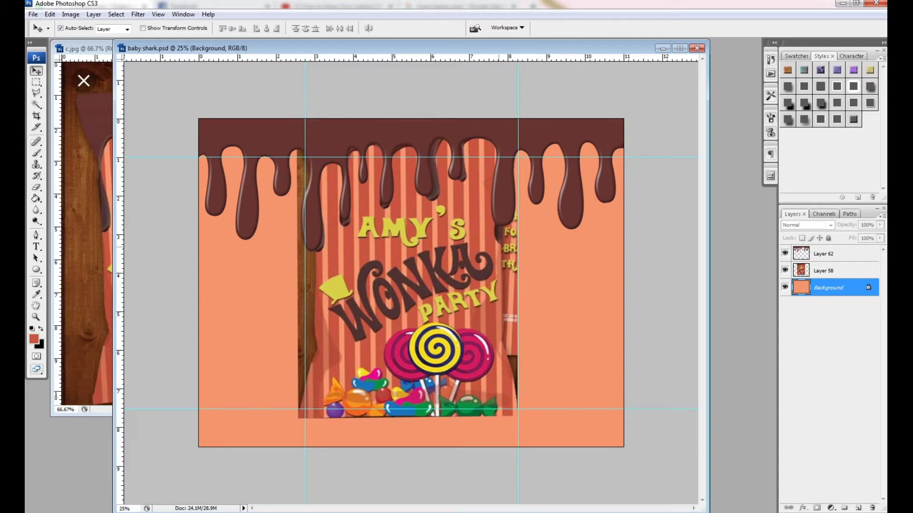
click(35, 269)
click(129, 268)
drag(327, 116, 334, 455)
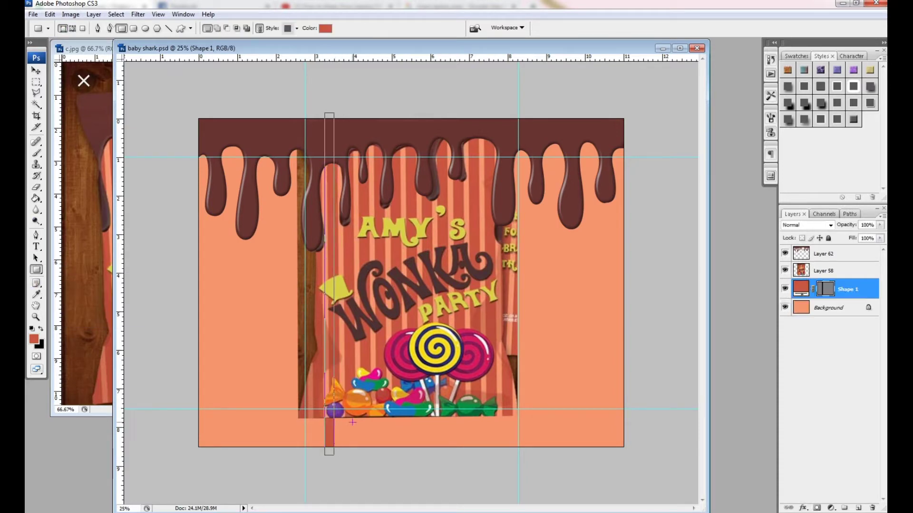
Move the red stripe to the left canvas edge and confirm its fill colour
key(v)
click(785, 291)
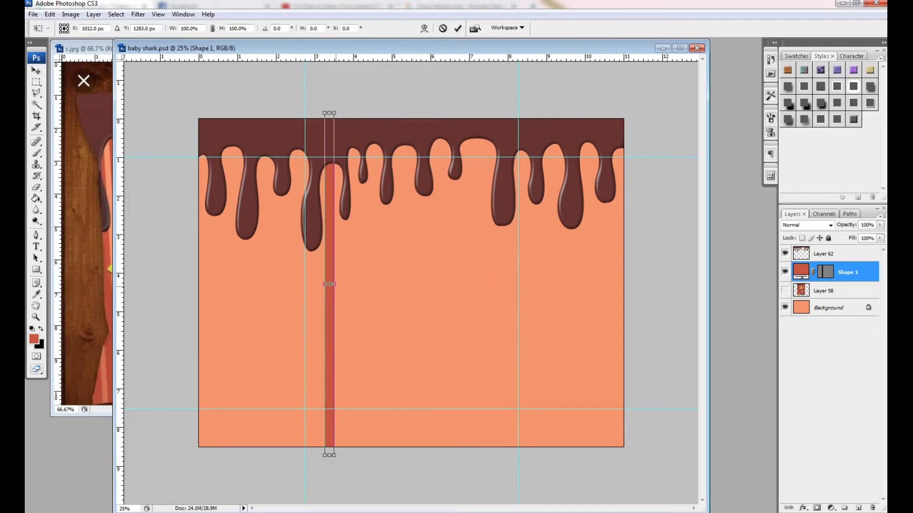
drag(329, 285, 204, 285)
click(785, 290)
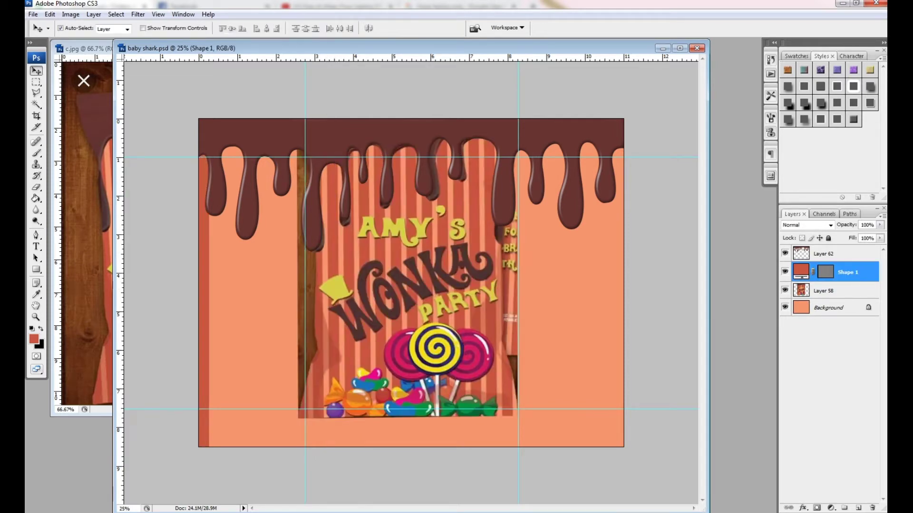
double_click(801, 272)
key(Return)
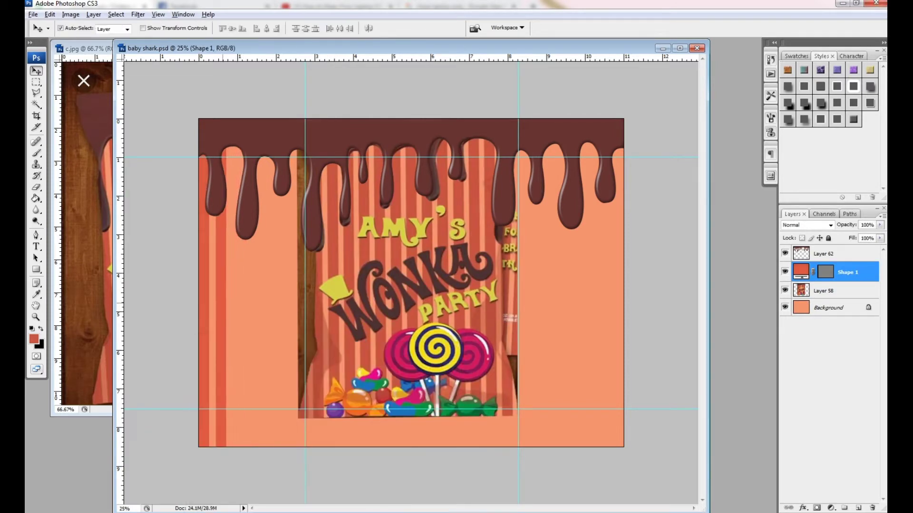
Repeat the stripe across the canvas and merge all stripe layers into one
mouse_move(241, 285)
mouse_down()
mouse_move(223, 286)
mouse_move(577, 286)
mouse_up()
key(Return)
click(785, 330)
click(851, 272)
shift+click(851, 312)
click(851, 272)
key(ctrl+e)
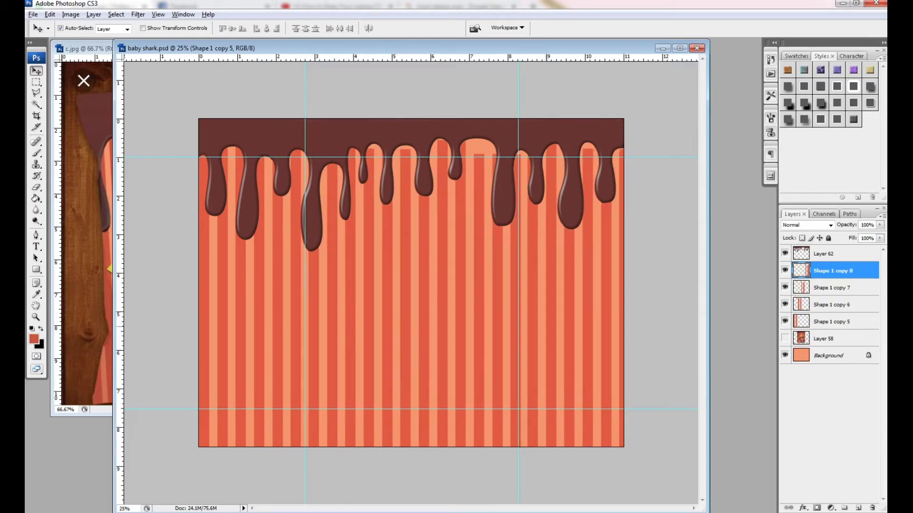
shift+click(832, 322)
right_click(832, 321)
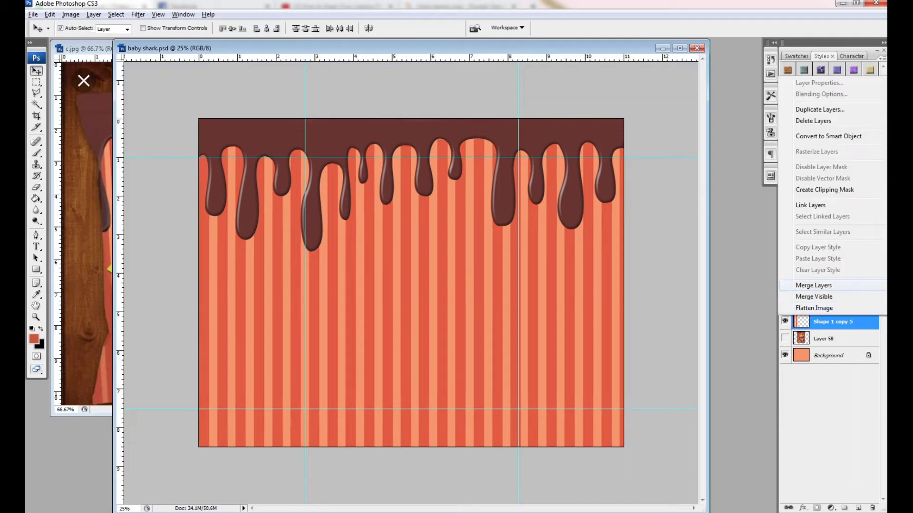
click(805, 283)
Move the Wonka artwork above the stripes and start a WONKA title in the WillyWonka font
click(785, 288)
drag(823, 288, 823, 270)
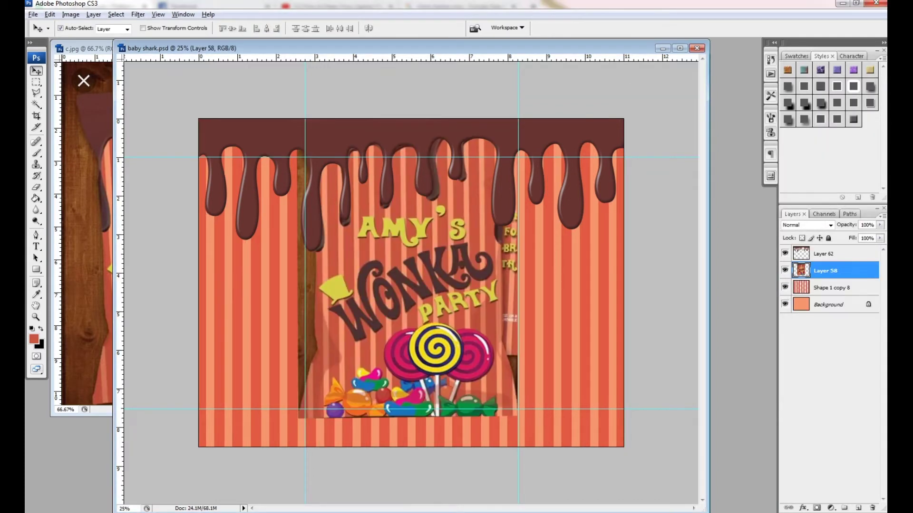
click(785, 271)
key(t)
click(351, 363)
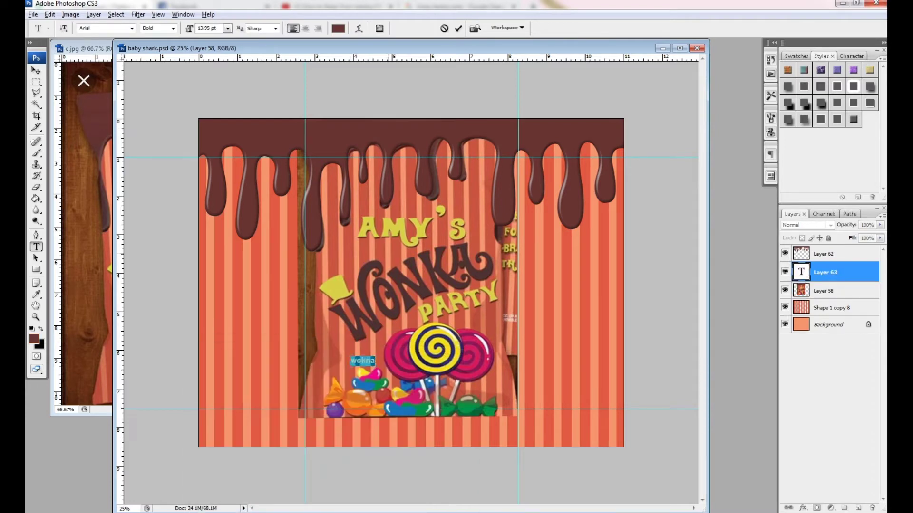
text(wo)
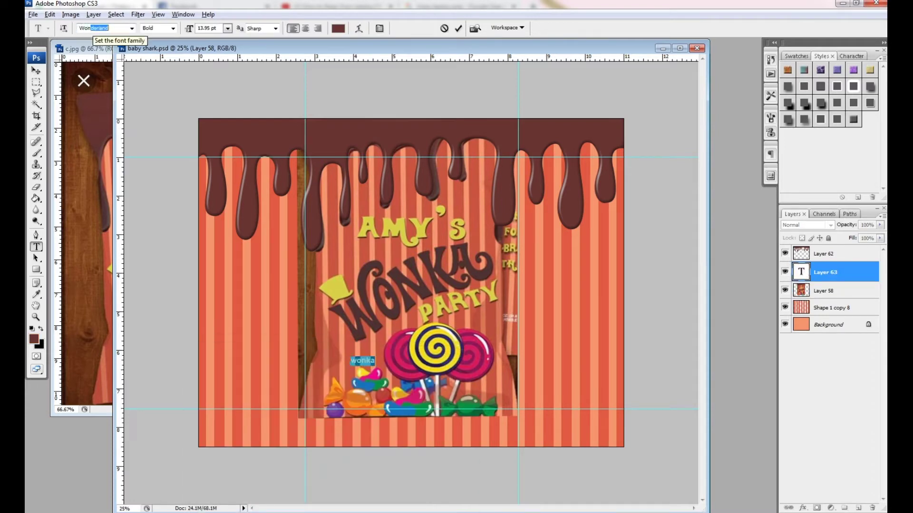
click(132, 28)
click(113, 87)
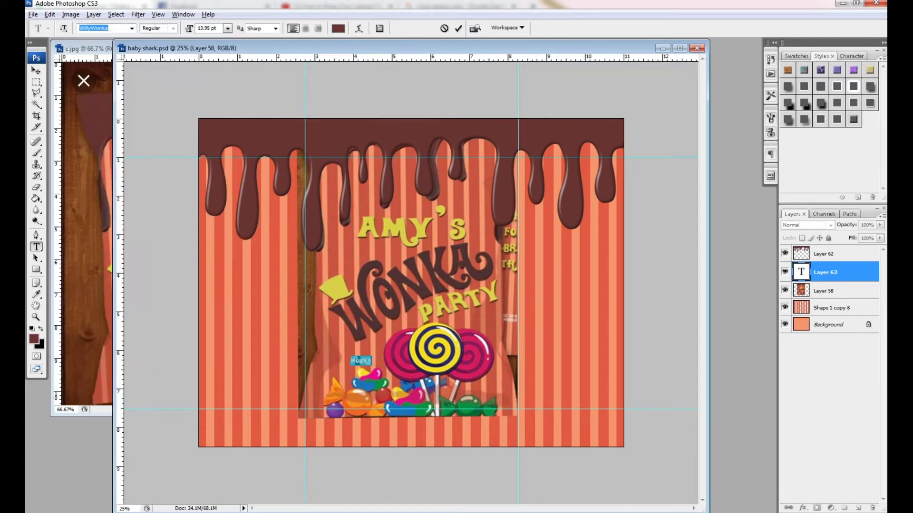
Enlarge the WONKA title and apply a Flag warp to it
key(ctrl+t)
mouse_move(382, 357)
mouse_down()
mouse_move(512, 274)
mouse_move(495, 295)
mouse_up()
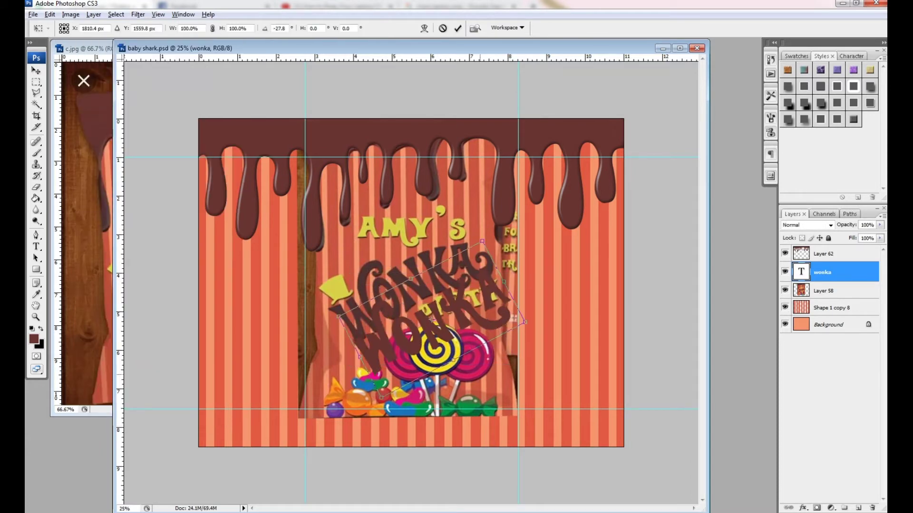
key(Return)
key(v)
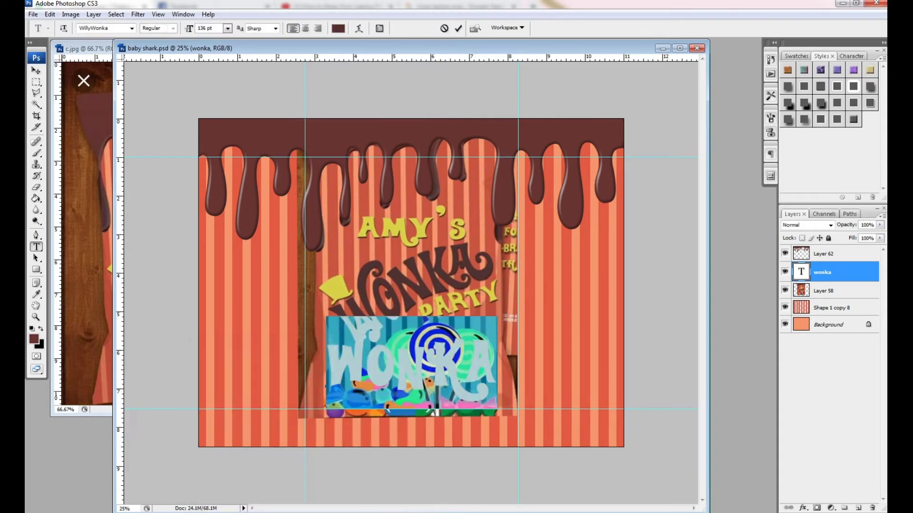
click(119, 28)
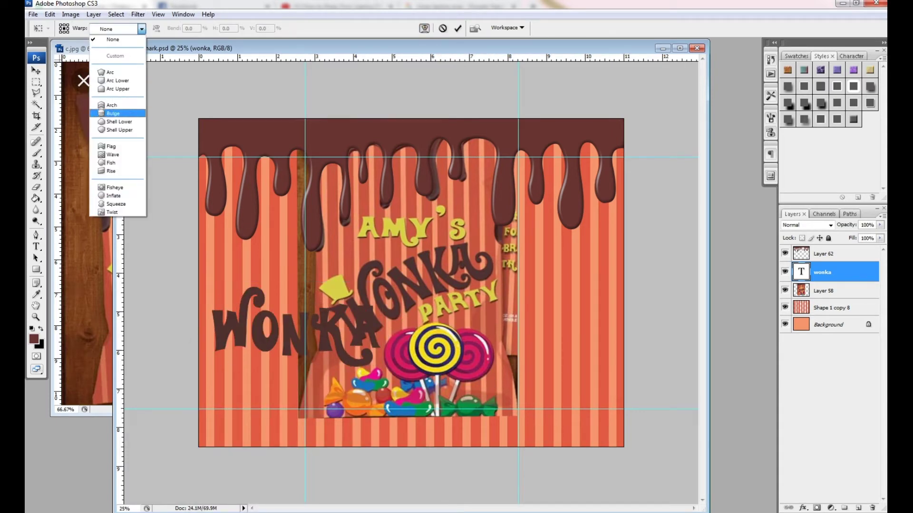
click(114, 146)
drag(254, 261, 253, 287)
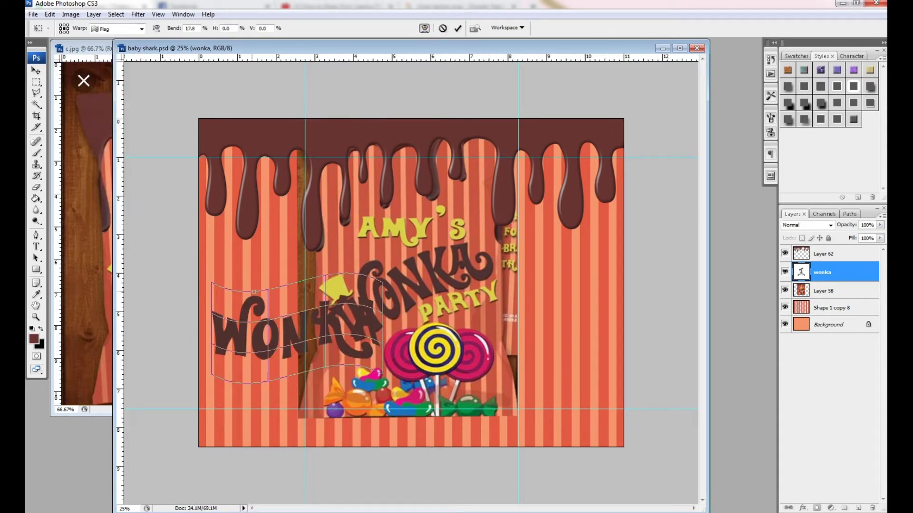
key(Return)
Add Bevel and Emboss to the WONKA title and tilt it slightly clockwise
click(803, 508)
click(818, 399)
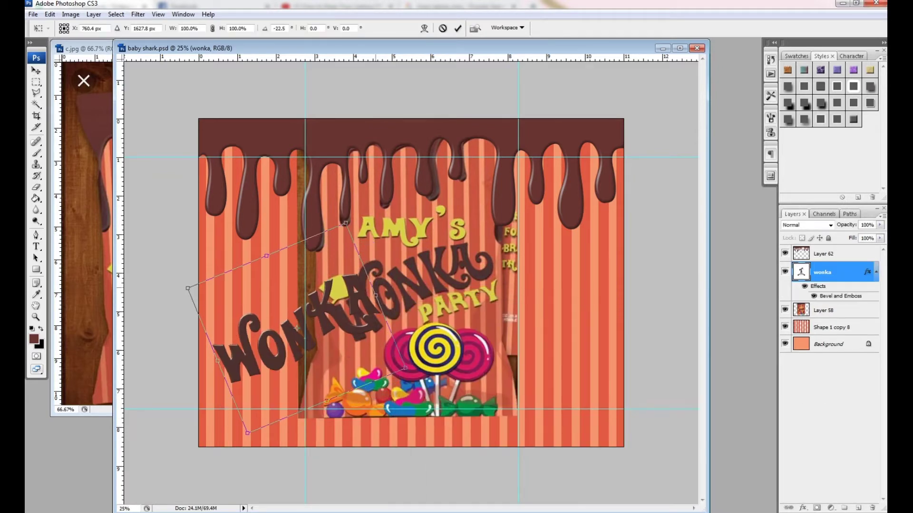
key(Escape)
key(ctrl+t)
drag(528, 176, 538, 187)
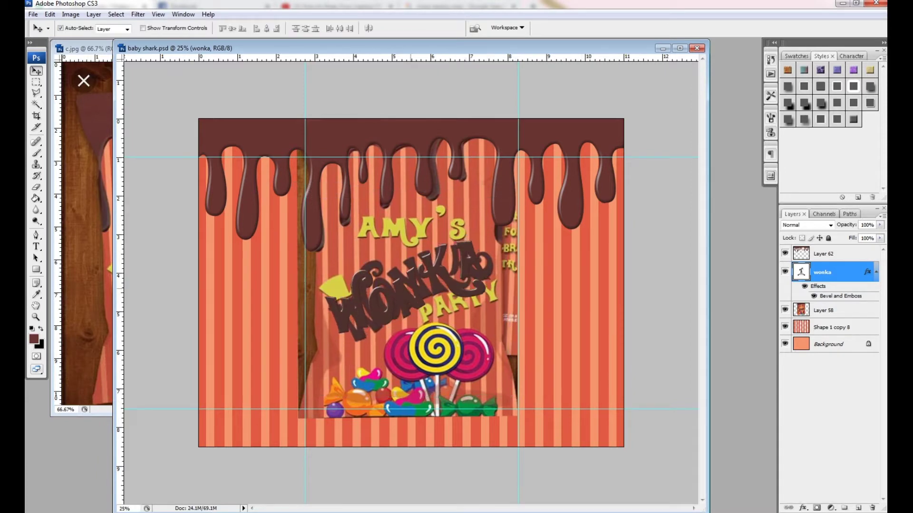
Sample the top hat's yellow and prepare a new layer with the Pen in Paths mode
key(Return)
key(ctrl+plus)
key(ctrl+plus)
key(ctrl+plus)
click(34, 339)
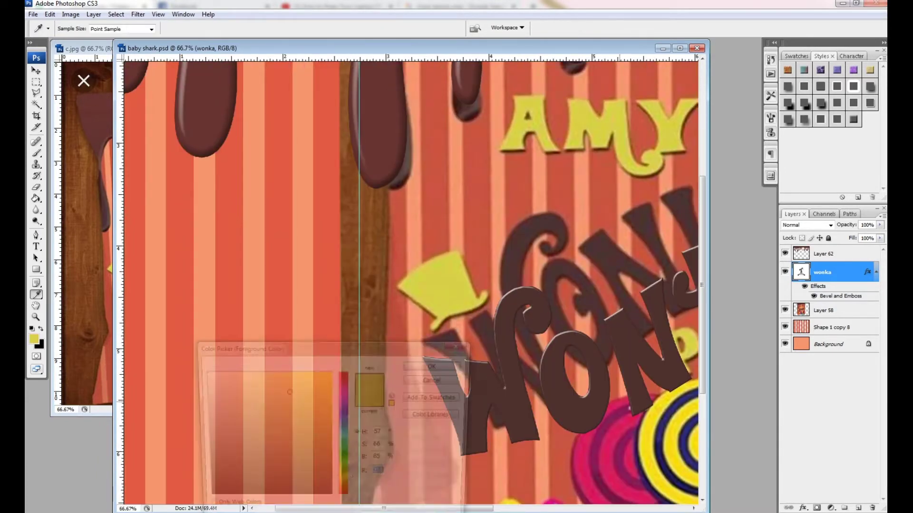
click(442, 285)
key(Return)
key(p)
key(ctrl+shift+alt+n)
click(72, 28)
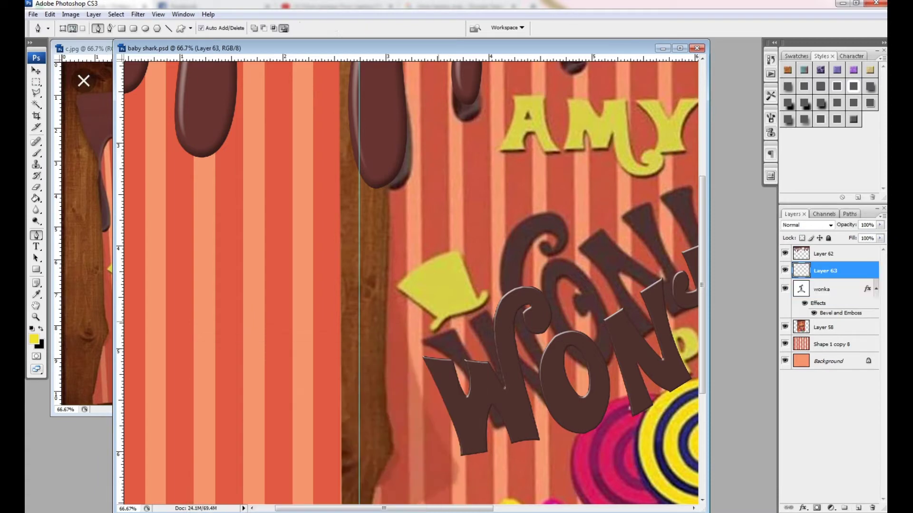
Trace and fill the yellow hat outline, hide the original artwork, and begin positioning the hat
key(ctrl+plus)
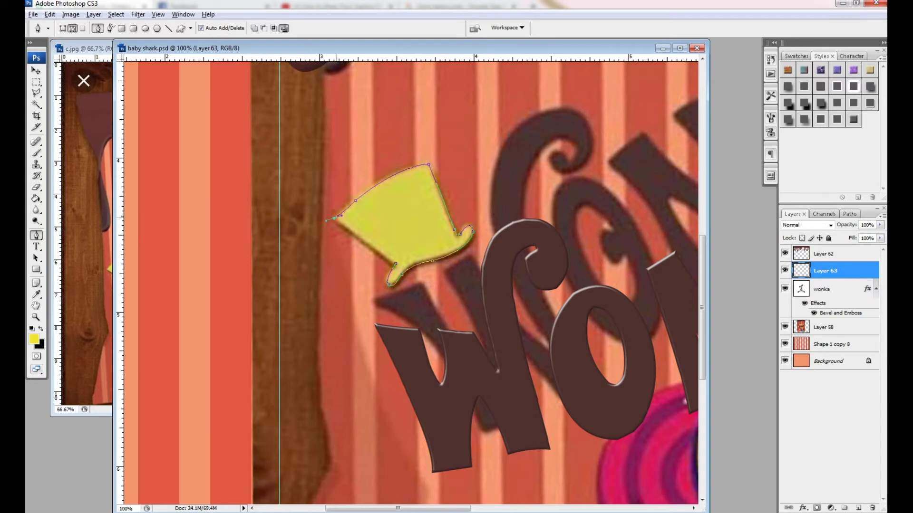
right_click(455, 239)
key(Escape)
click(785, 328)
right_click(562, 296)
click(580, 302)
key(ctrl+t)
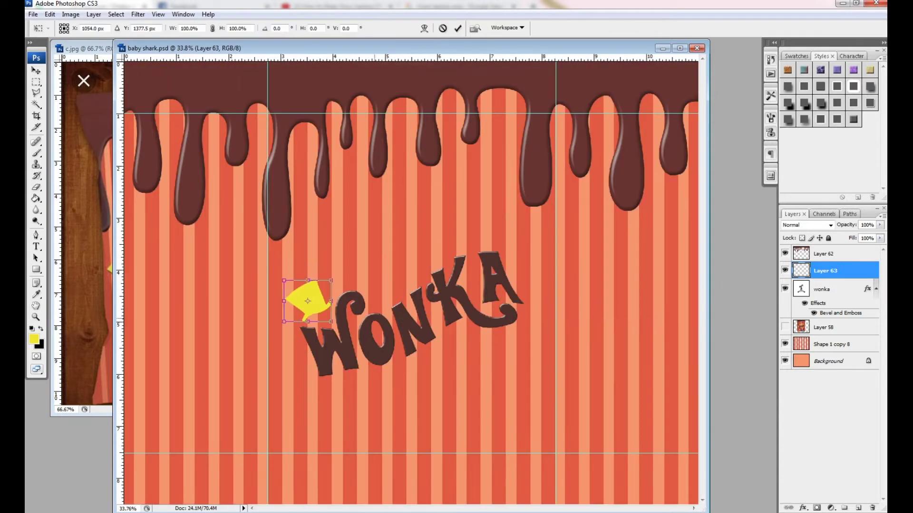
Confirm the hat placement, show the original artwork again and zoom out to 25%
key(Return)
click(784, 327)
key(z)
right_click(612, 341)
click(628, 348)
right_click(637, 408)
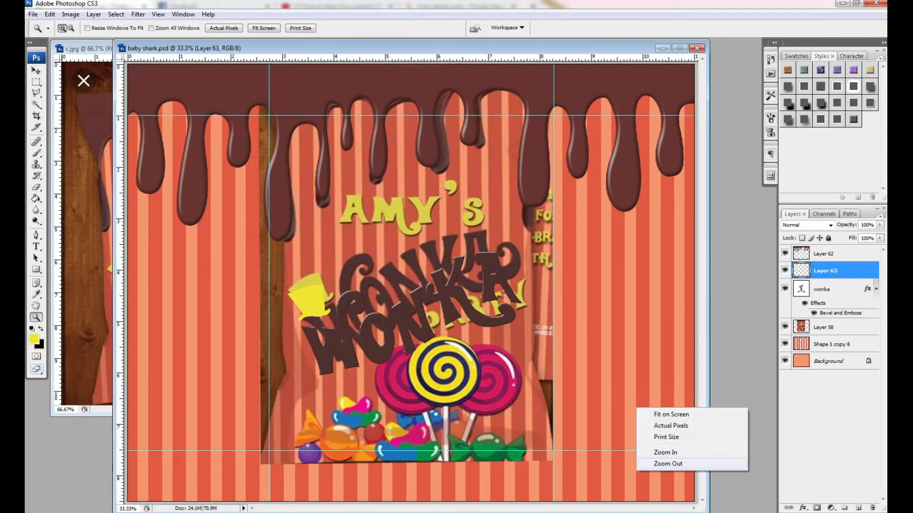
click(668, 463)
key(v)
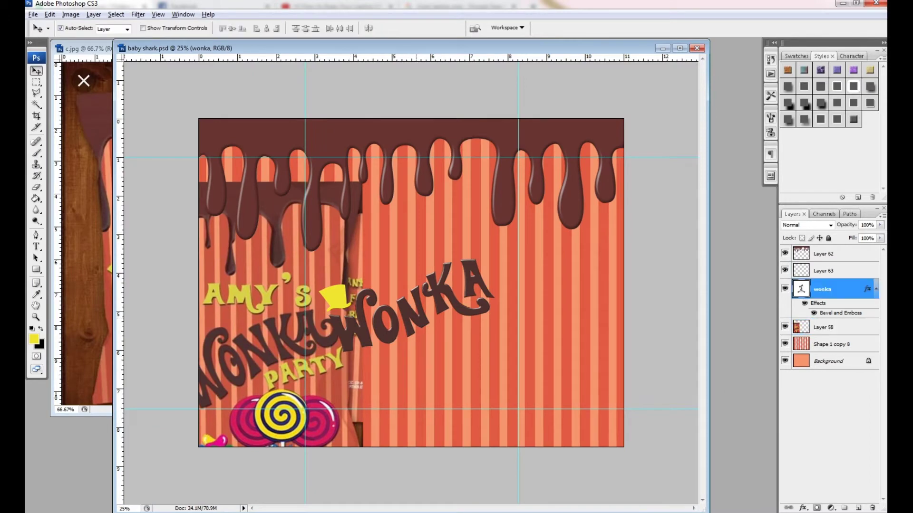
Duplicate the WONKA text, retype it as PARTY, and shrink it under WONKA
key(ctrl+j)
key(t)
double_click(442, 361)
text(PARTY)
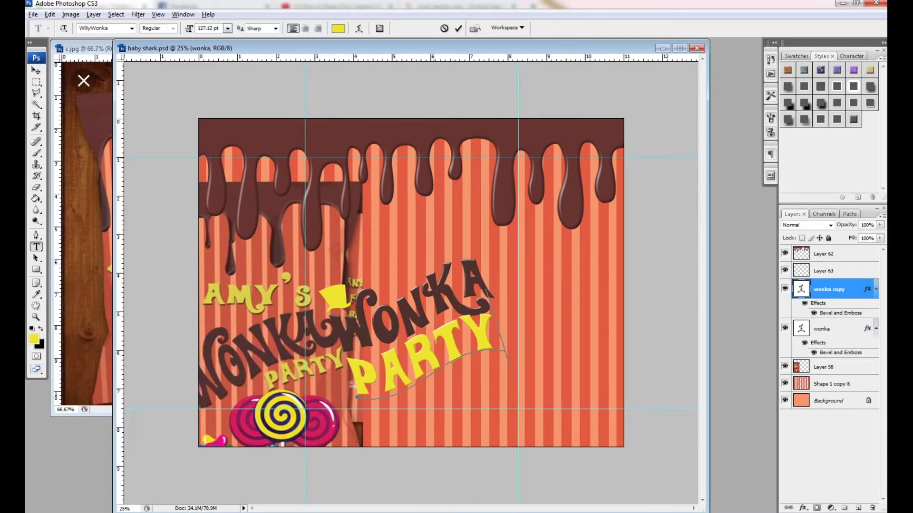
key(ctrl+Return)
key(ctrl+t)
drag(385, 420, 431, 341)
key(Return)
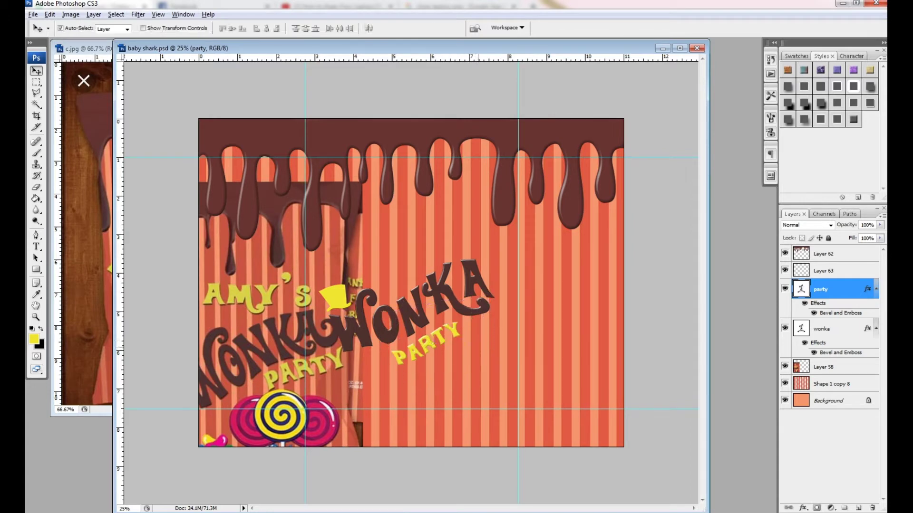
Move the original artwork aside and select the WONKA, PARTY and hat layers
drag(285, 333, 618, 309)
click(822, 289)
ctrl+click(823, 329)
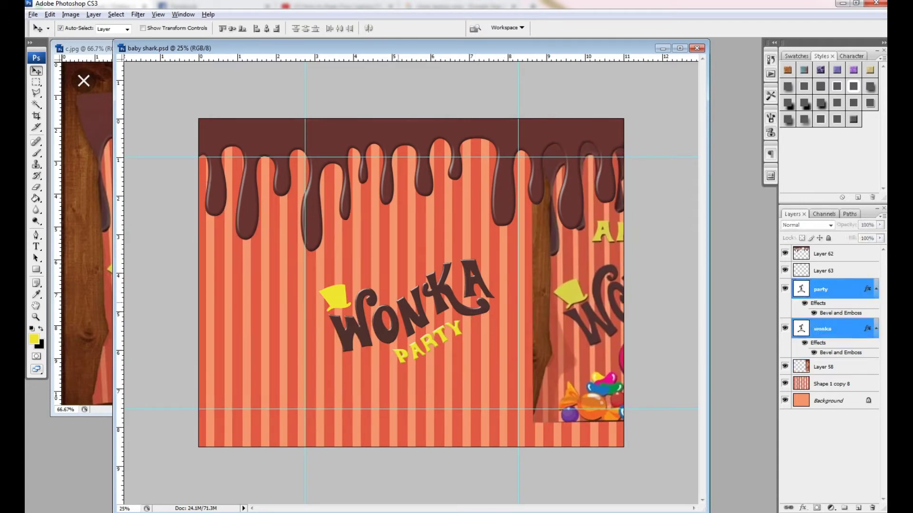
ctrl+click(825, 270)
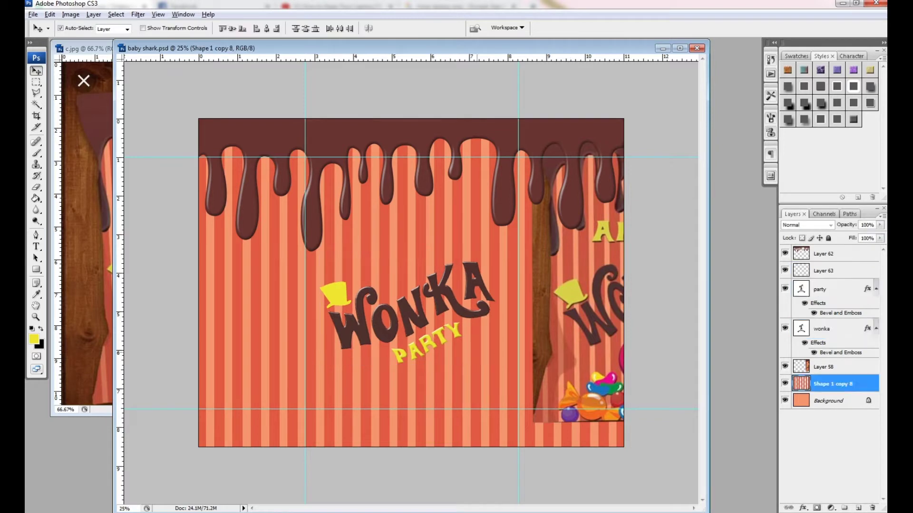
key(t)
click(384, 370)
text(PARTY)
key(Escape)
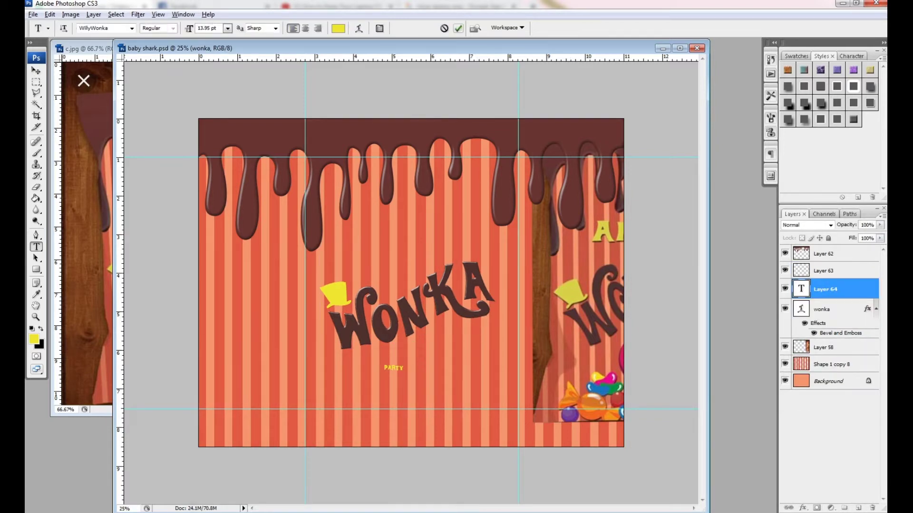
key(ctrl+z)
Enlarge PARTY, move it up-right, and give it a Flag warp
key(ctrl+t)
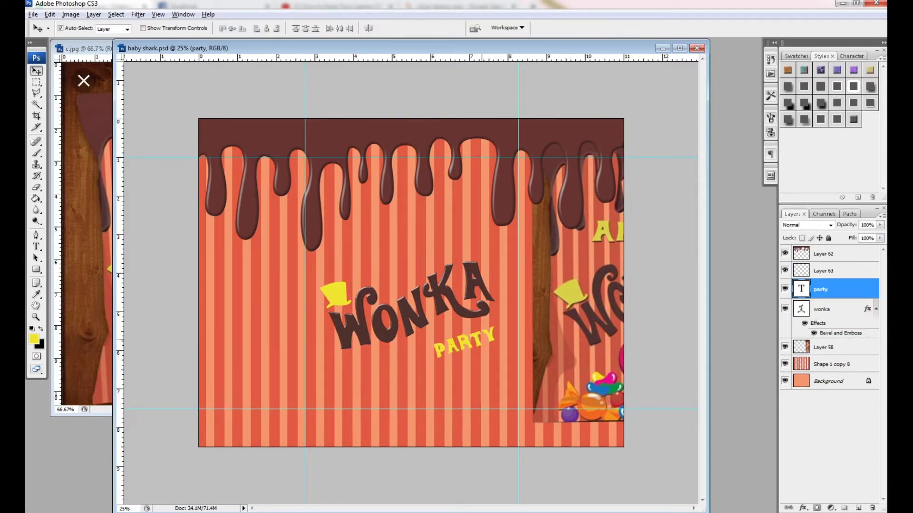
drag(450, 360, 489, 369)
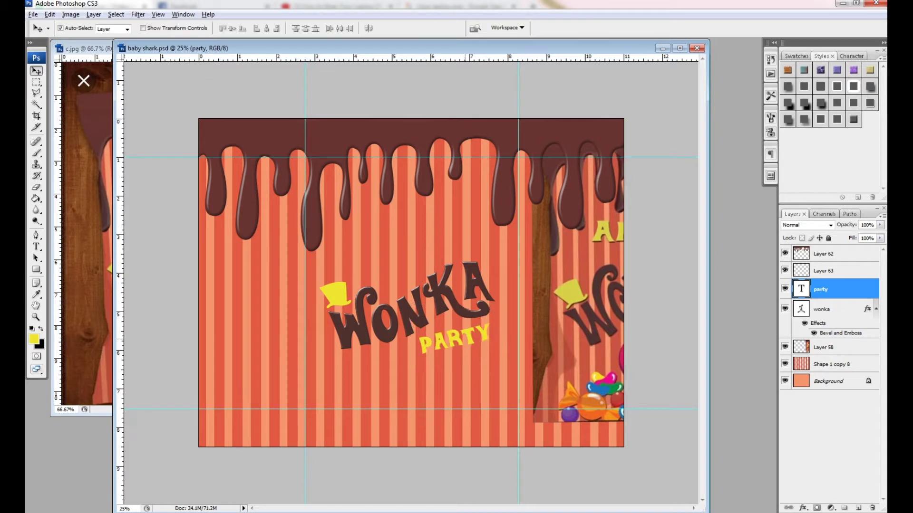
click(424, 28)
click(142, 29)
key(Return)
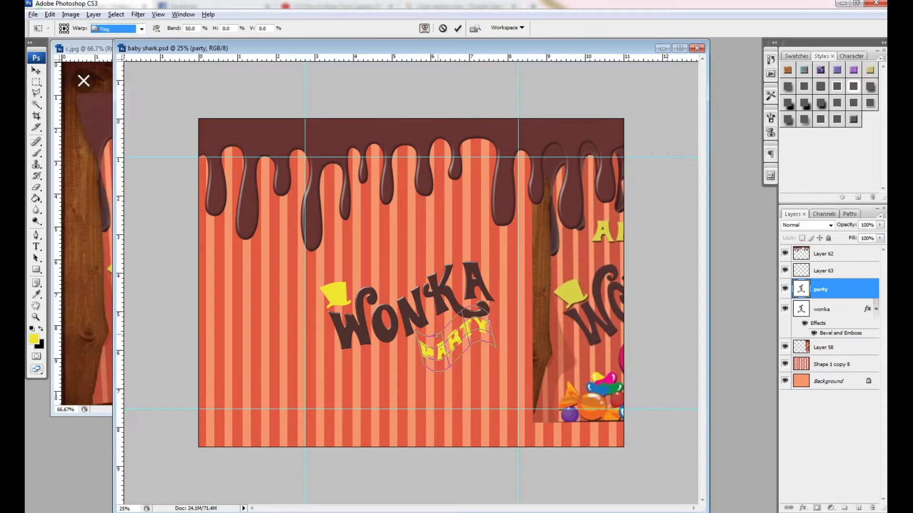
key(Return)
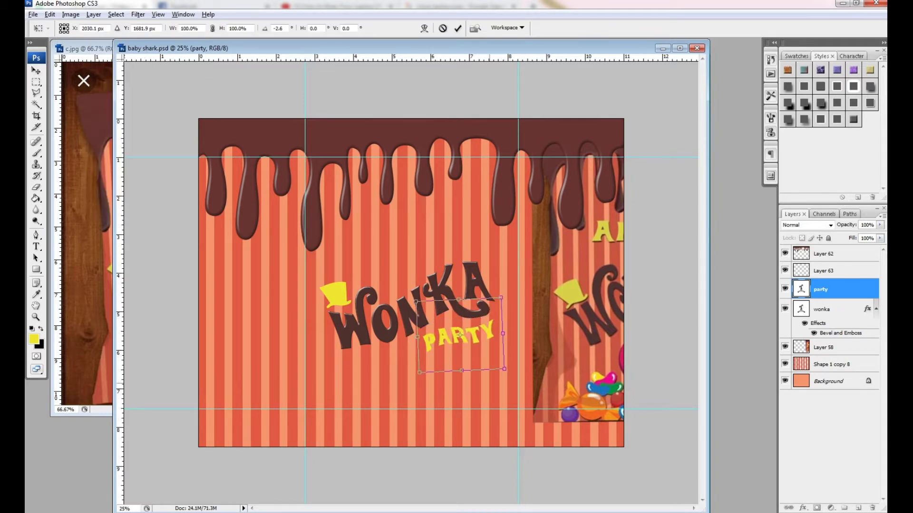
Move the original artwork back left and add a drop shadow to PARTY
drag(580, 333, 200, 356)
click(822, 289)
click(803, 508)
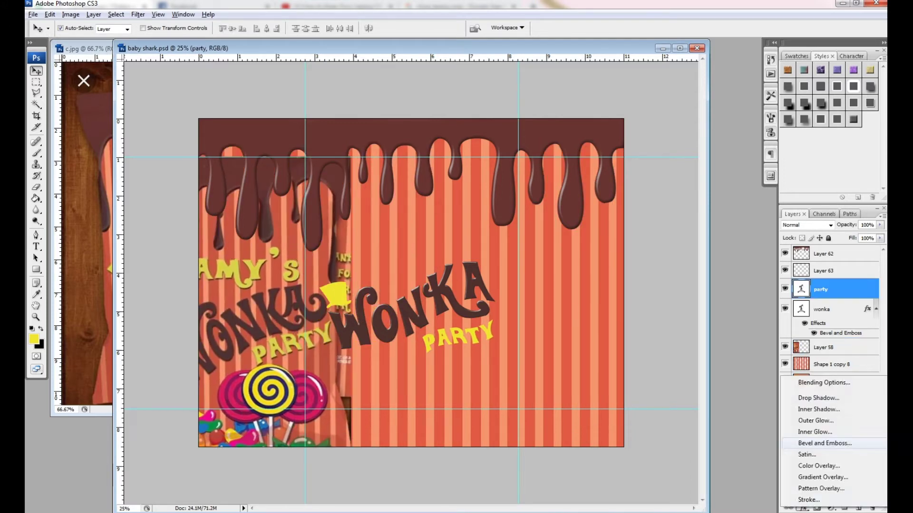
click(765, 391)
key(Return)
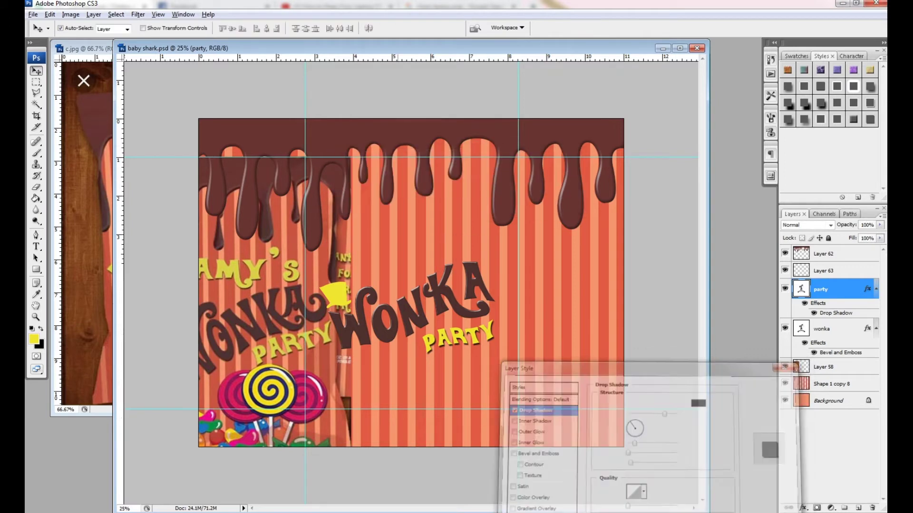
Enlarge the new name text line and position it above WONKA
click(458, 28)
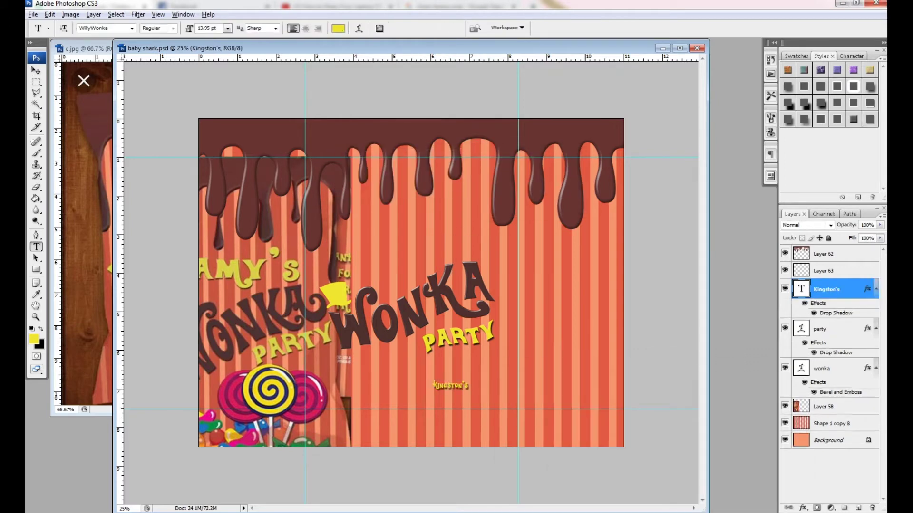
key(ctrl+t)
drag(469, 381, 562, 360)
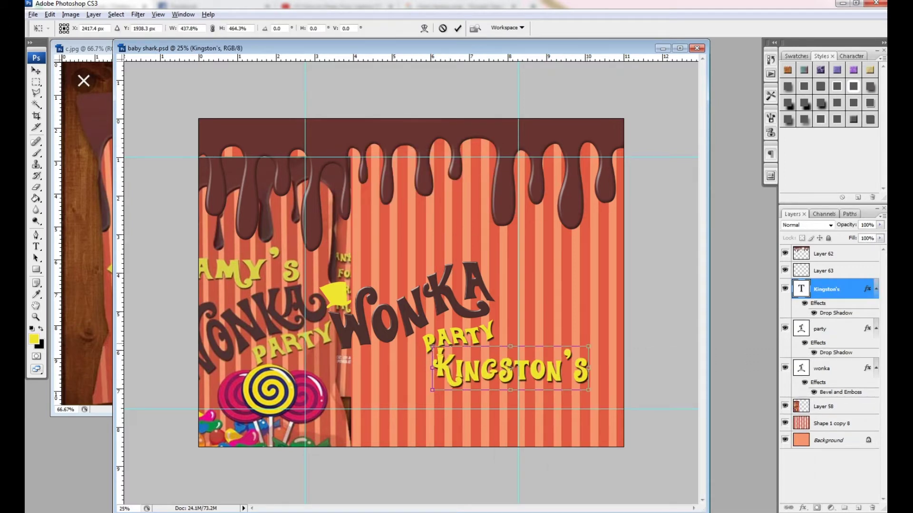
key(Return)
key(ctrl+t)
click(785, 406)
drag(496, 374, 418, 239)
drag(496, 219, 492, 226)
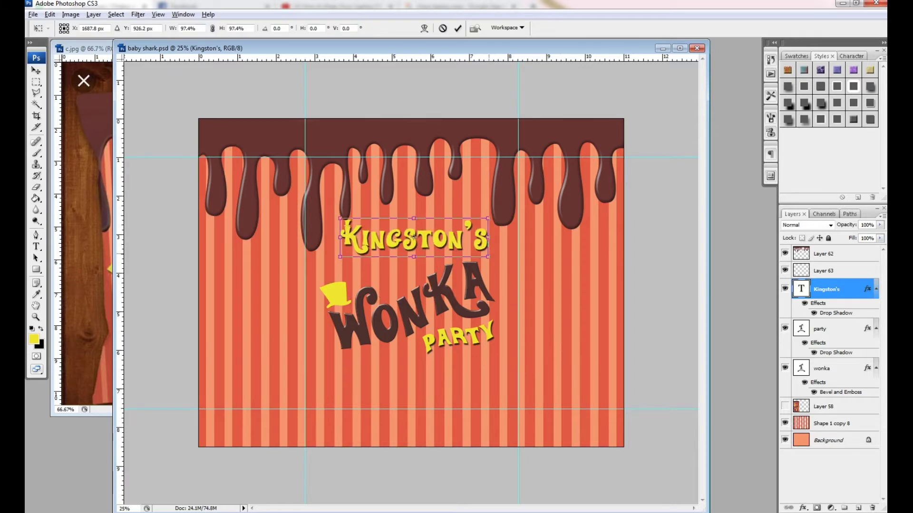
key(Return)
Move the old design picture aside and cancel a rotation on the Kingston's title
drag(266, 295, 575, 295)
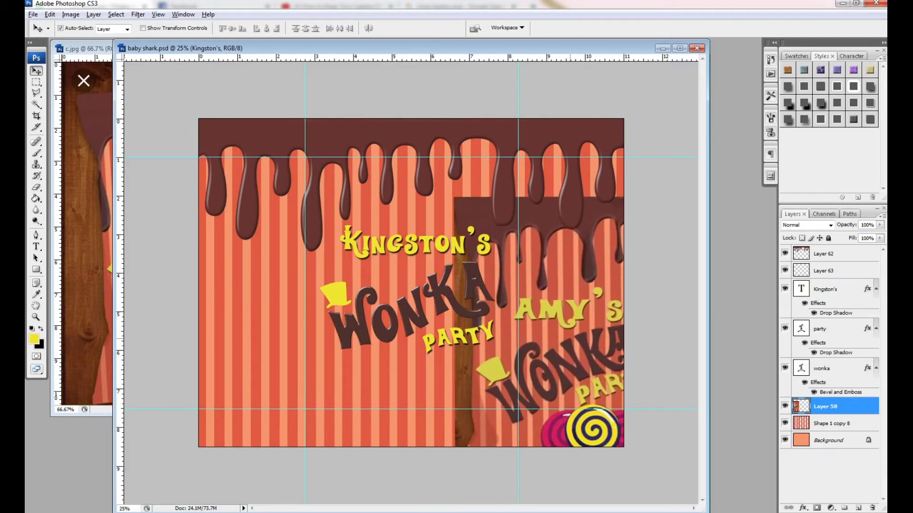
click(785, 406)
click(826, 290)
key(ctrl+t)
drag(504, 259, 499, 228)
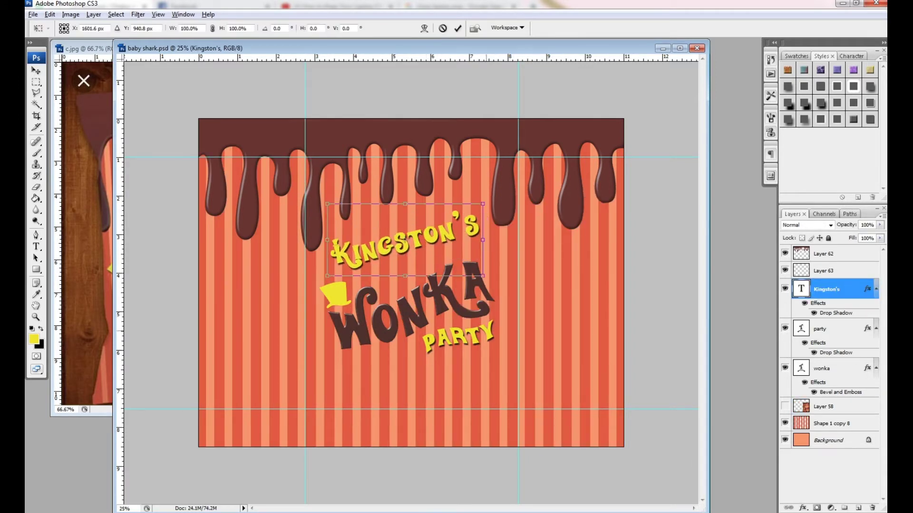
key(Escape)
Link the wonka, party and Layer 63 layers, then make Layer 58 visible and active
click(823, 369)
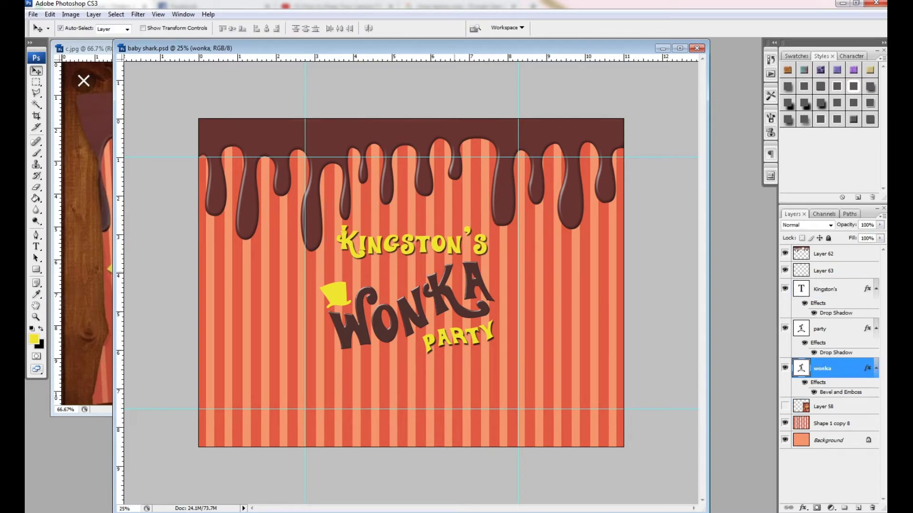
ctrl+click(820, 329)
ctrl+click(825, 270)
key(ctrl+t)
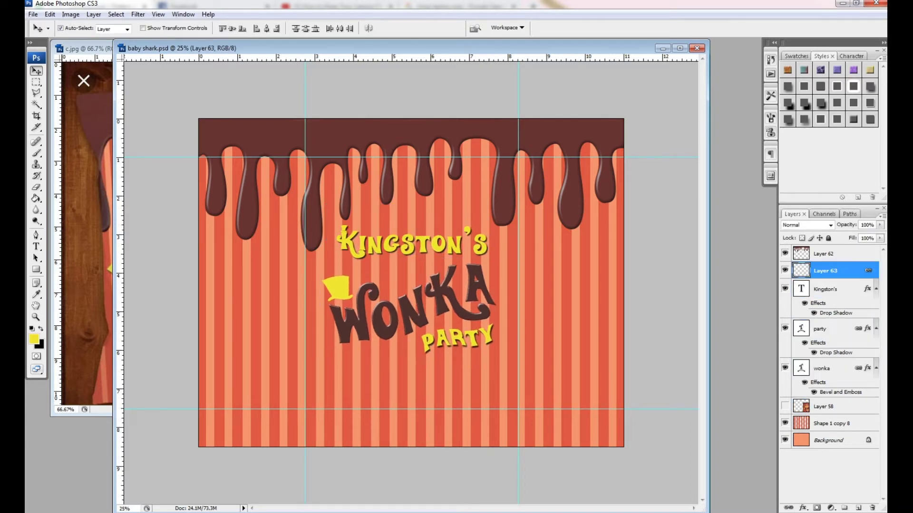
click(785, 426)
click(825, 426)
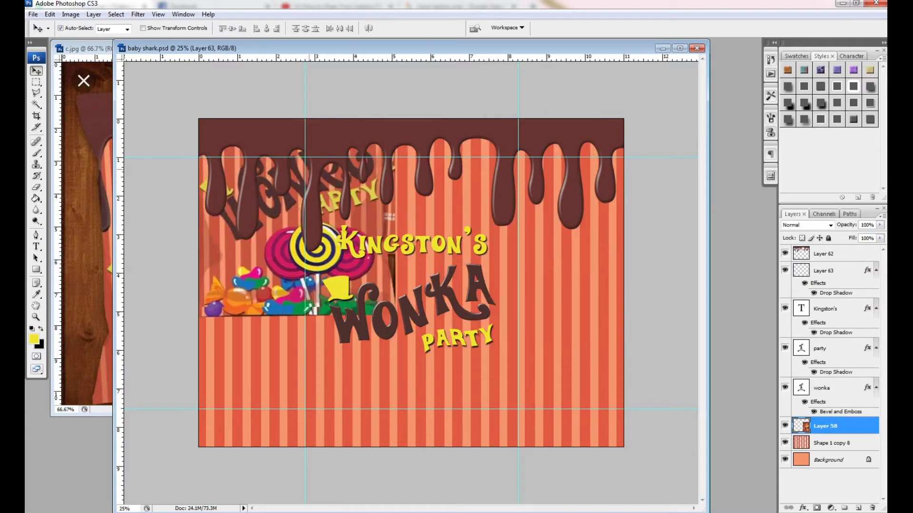
key(ctrl+o)
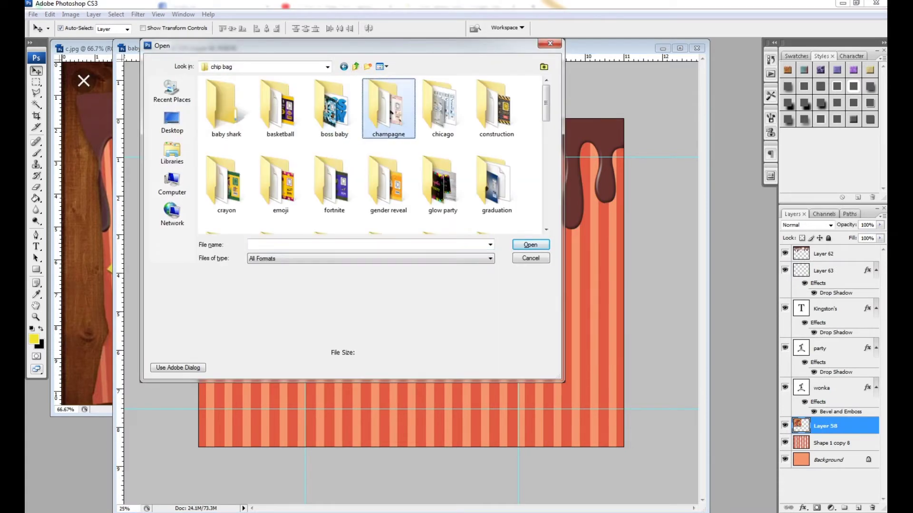
Open the Cymphony invitation from the candyland invitations folder
key(BackSpace)
key(BackSpace)
key(Return)
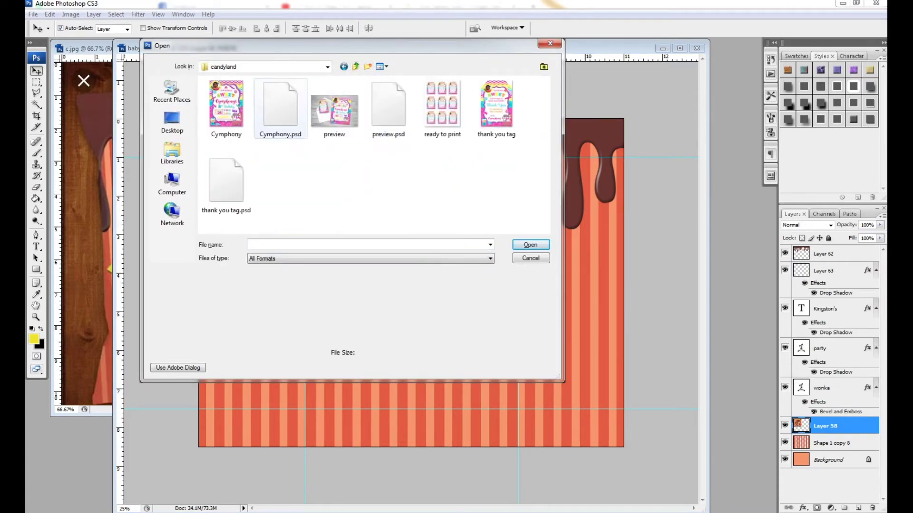
key(Escape)
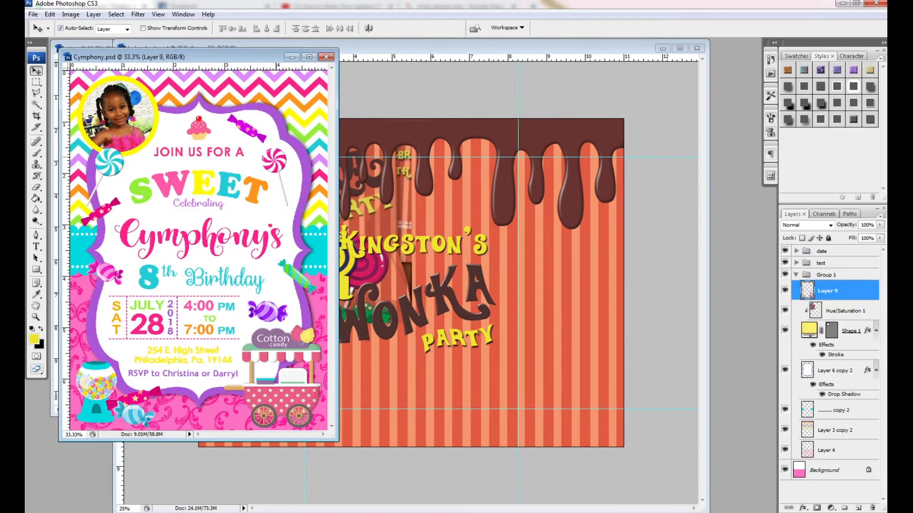
Drag the pink-and-white lollipop into the chip bag and enlarge it below the title
key(v)
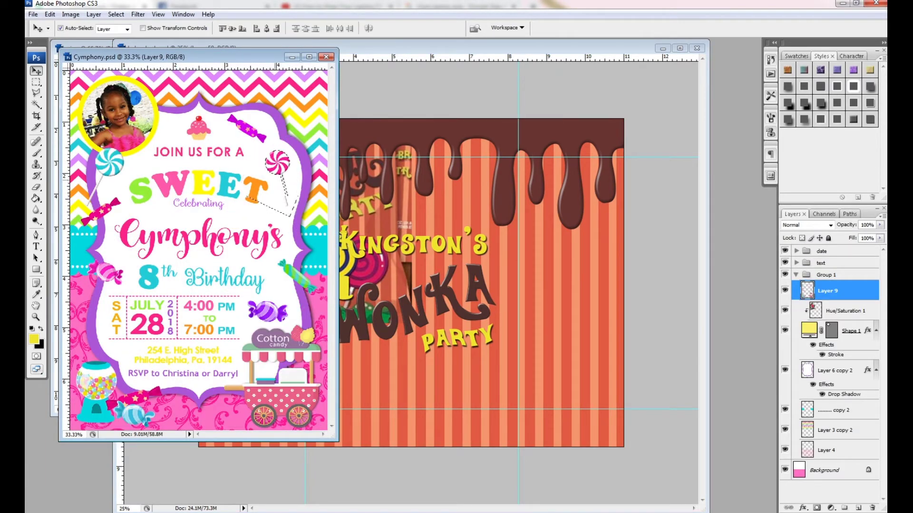
drag(262, 150, 394, 375)
key(ctrl+t)
drag(407, 419, 412, 448)
key(Return)
key(ctrl+Tab)
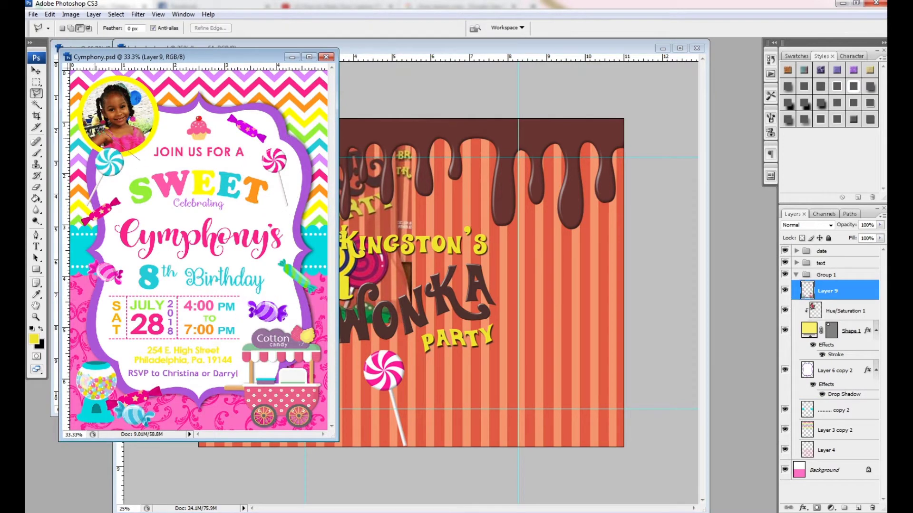
Bring the teal lollipop into the chip bag design and tilt it slightly
key(v)
drag(109, 164, 480, 376)
key(ctrl+t)
drag(482, 468, 476, 470)
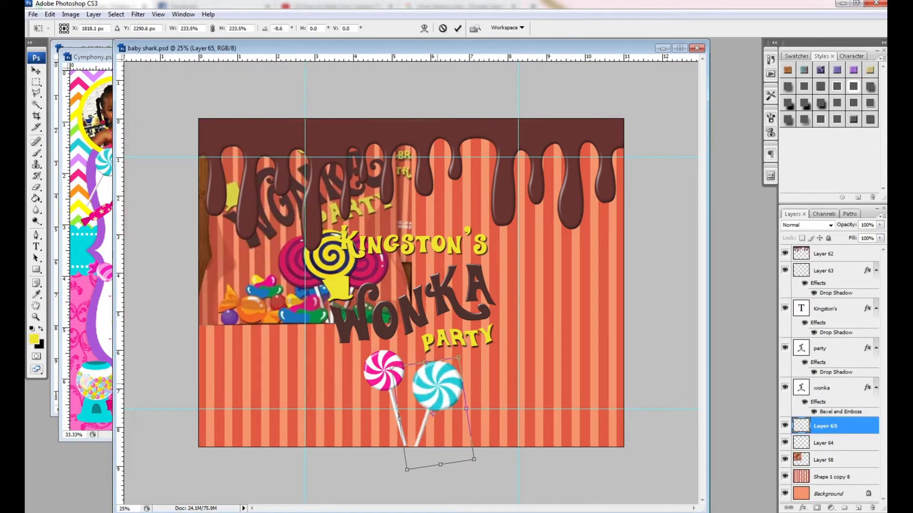
key(Return)
Place a copy of the pink lollipop at right and recolour it with Hue/Saturation
drag(384, 375, 477, 381)
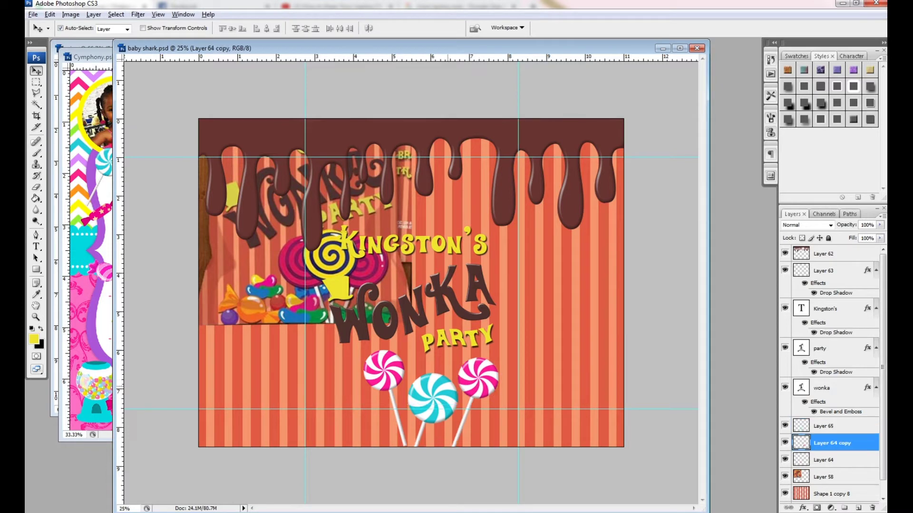
click(831, 508)
click(827, 314)
drag(635, 389, 657, 389)
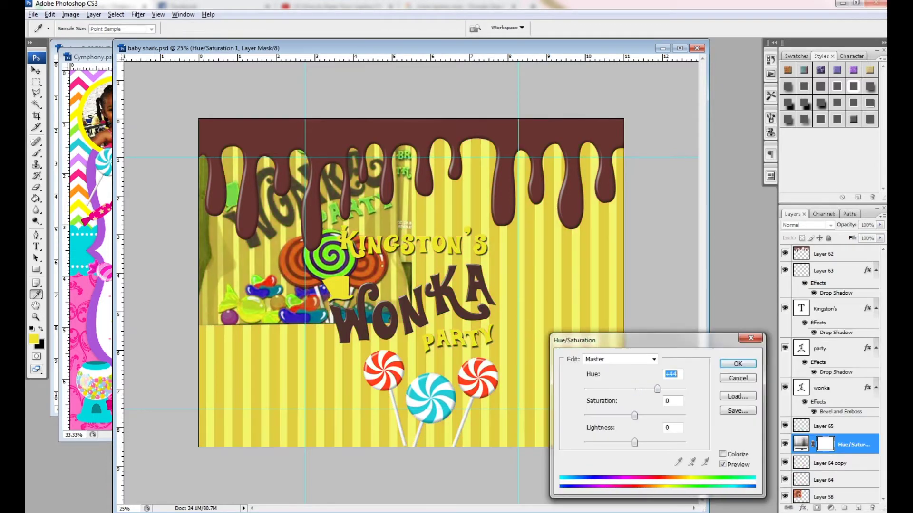
key(Return)
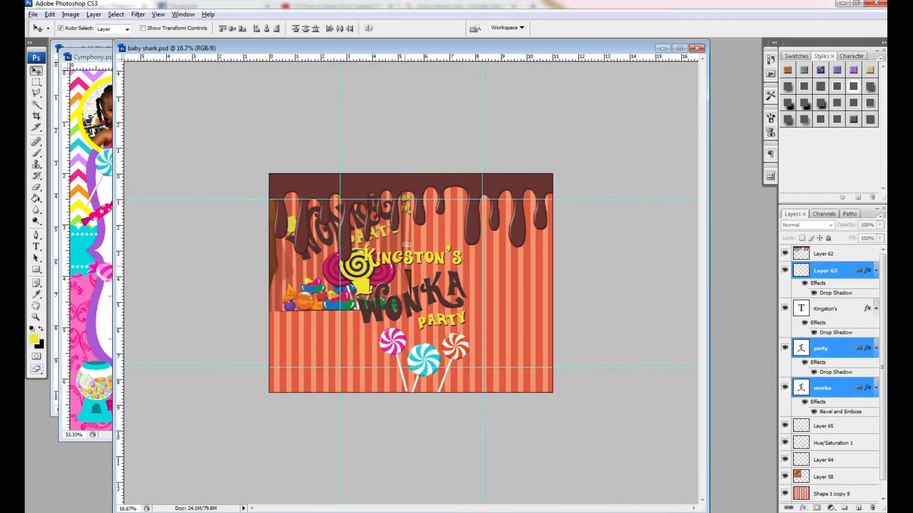
Group the title layers into Group 1 and select Layer 65
key(ctrl+g)
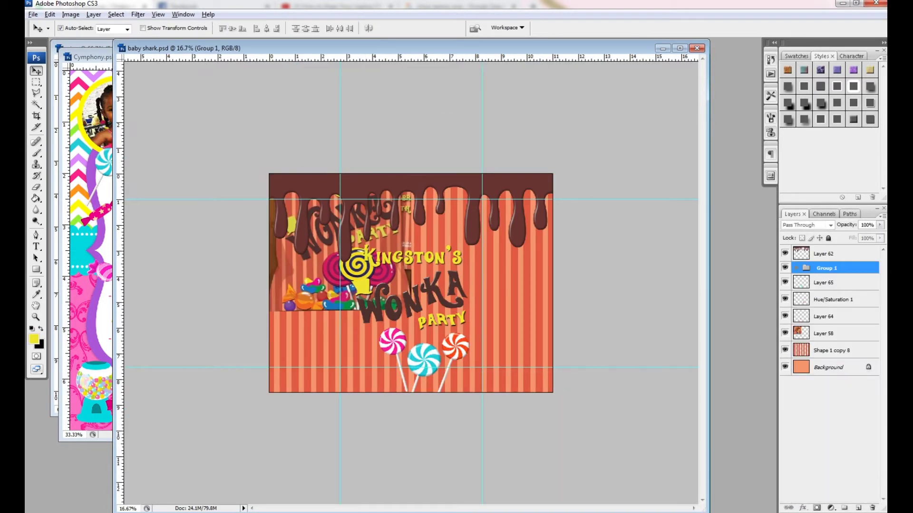
click(823, 283)
click(90, 56)
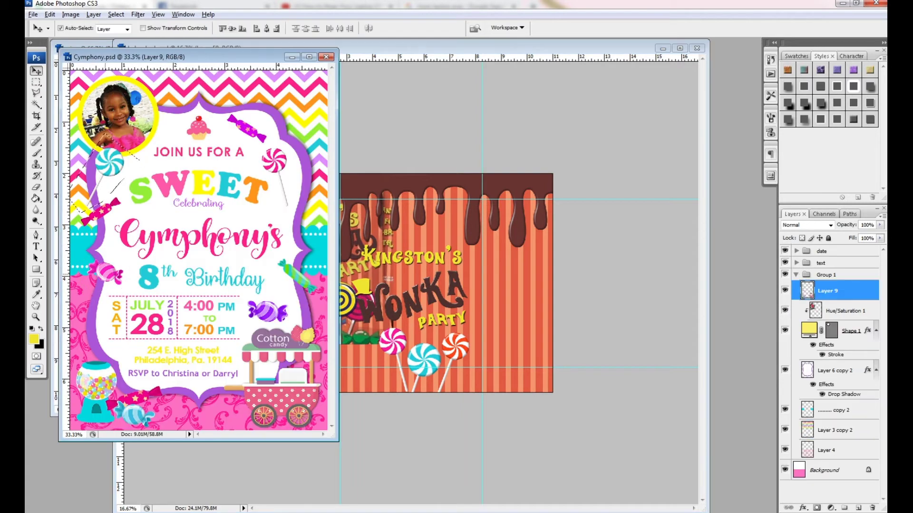
Copy a wrapped candy and the purple candy from the invitation into the chip bag
key(v)
mouse_move(102, 273)
mouse_down()
mouse_move(376, 366)
mouse_move(454, 380)
mouse_up()
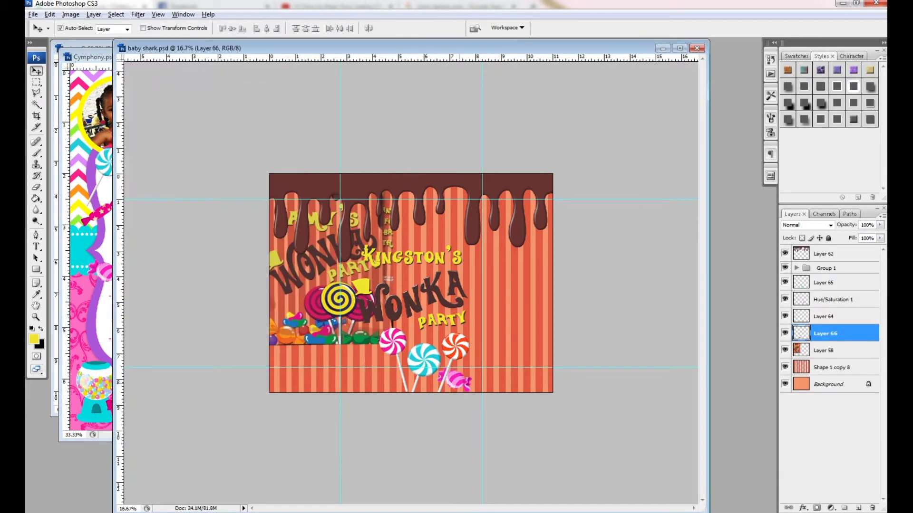
key(ctrl+Tab)
click(292, 318)
key(v)
drag(266, 312, 371, 376)
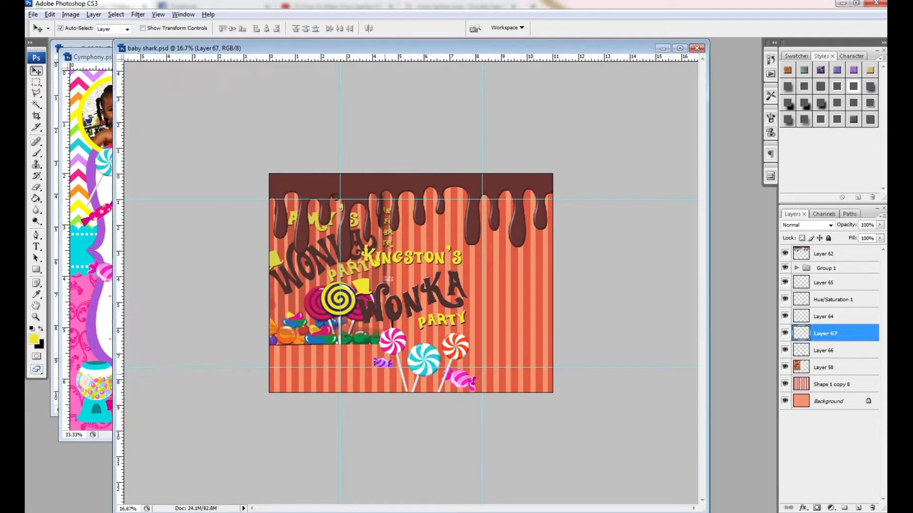
key(ctrl+Tab)
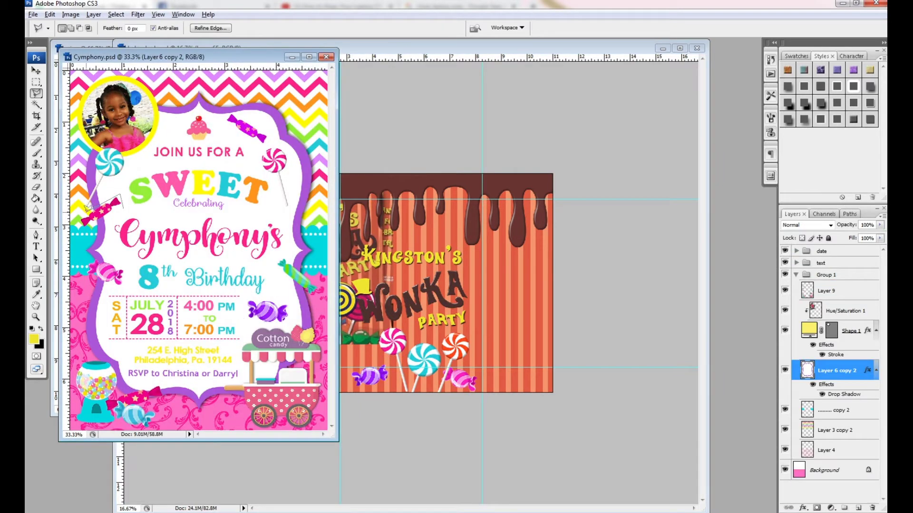
key(ctrl+Tab)
key(ctrl+Tab)
Bring the pink candy into the chip bag, resize it, and duplicate it
drag(102, 209, 454, 349)
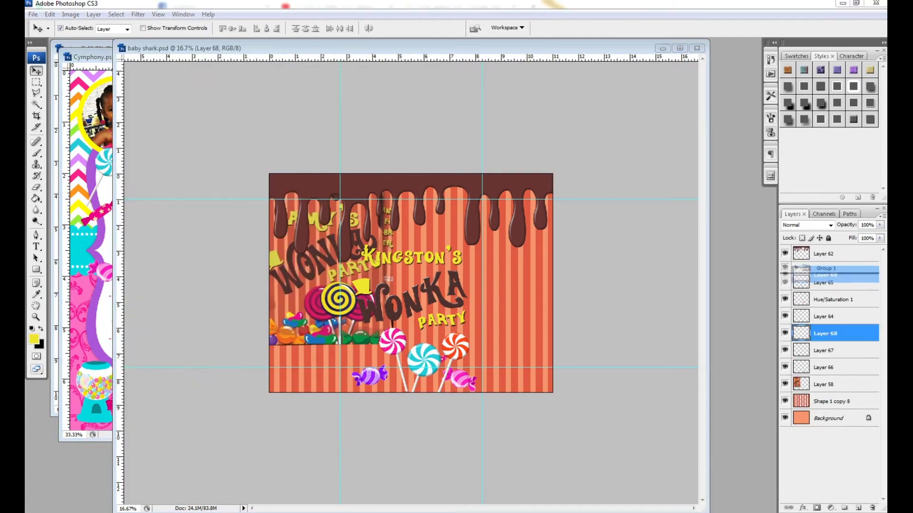
key(ctrl+t)
key(ctrl+equal)
key(ctrl+j)
key(ctrl+bracketleft)
key(ctrl+bracketleft)
key(ctrl+bracketleft)
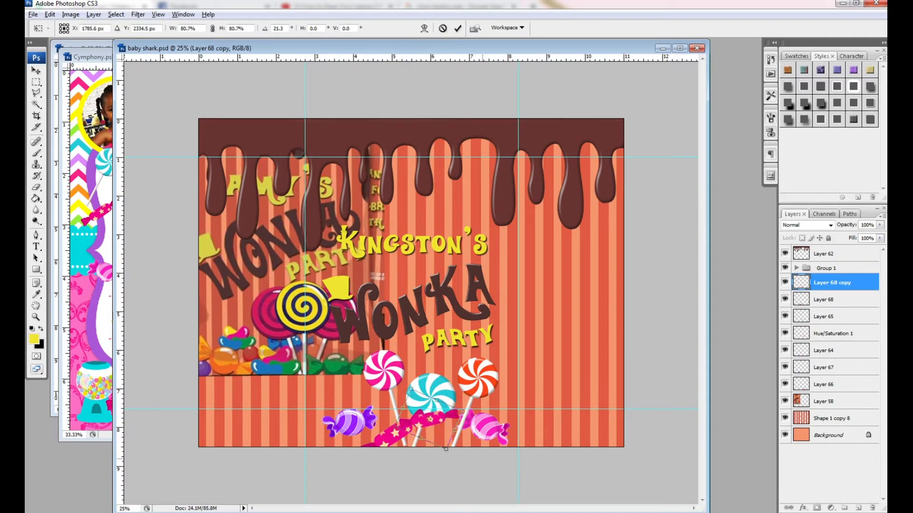
key(ctrl+Tab)
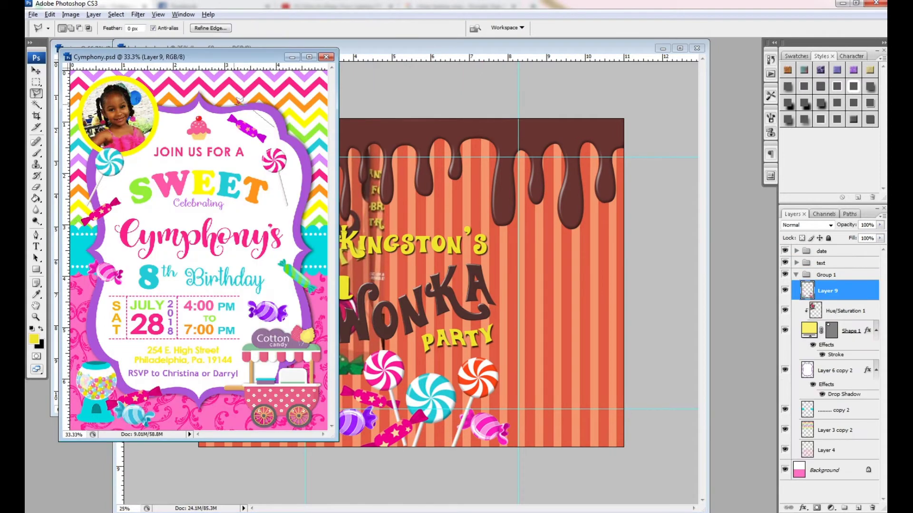
Add and transform another candy, then duplicate the pink candy beside the others
drag(247, 126, 455, 426)
key(ctrl+t)
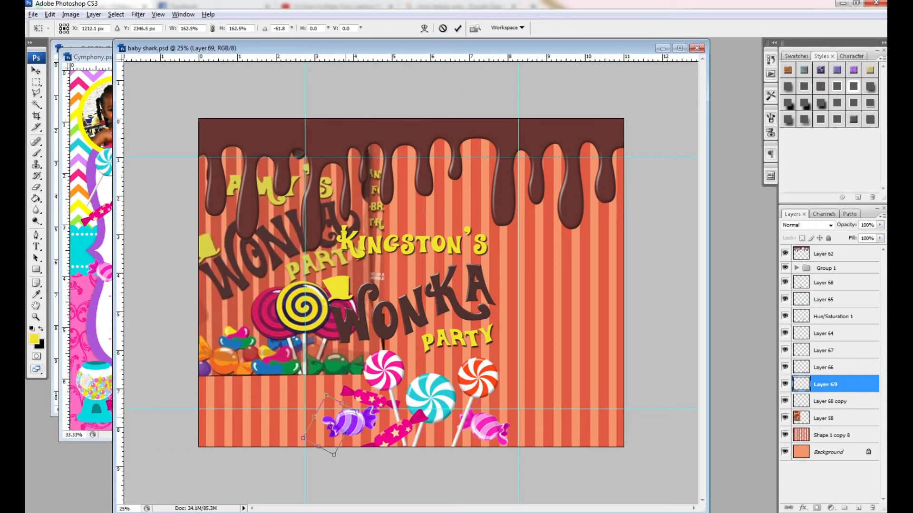
key(Return)
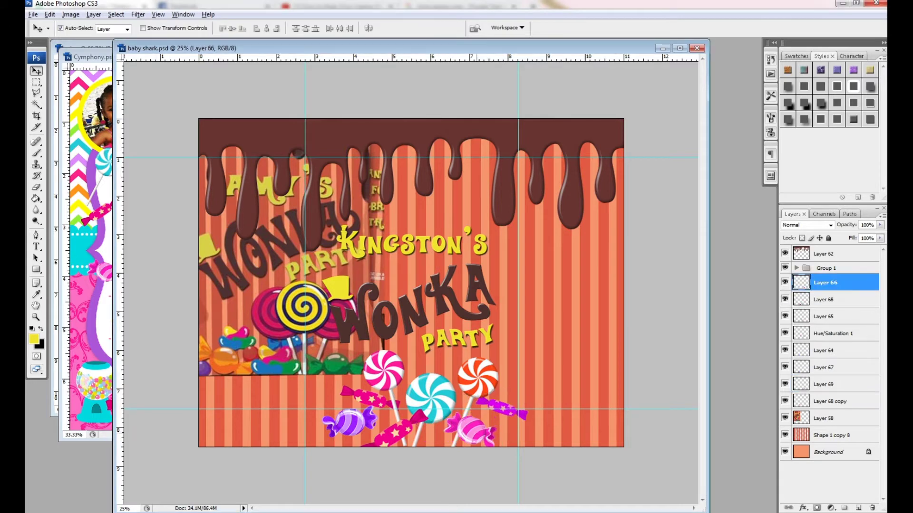
key(ctrl+Tab)
key(v)
key(ctrl+Tab)
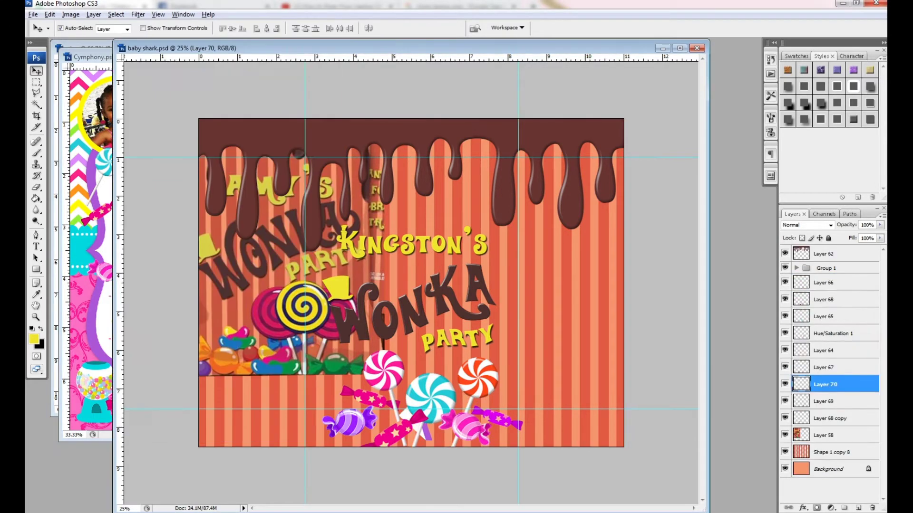
key(ctrl+Tab)
key(ctrl+Tab)
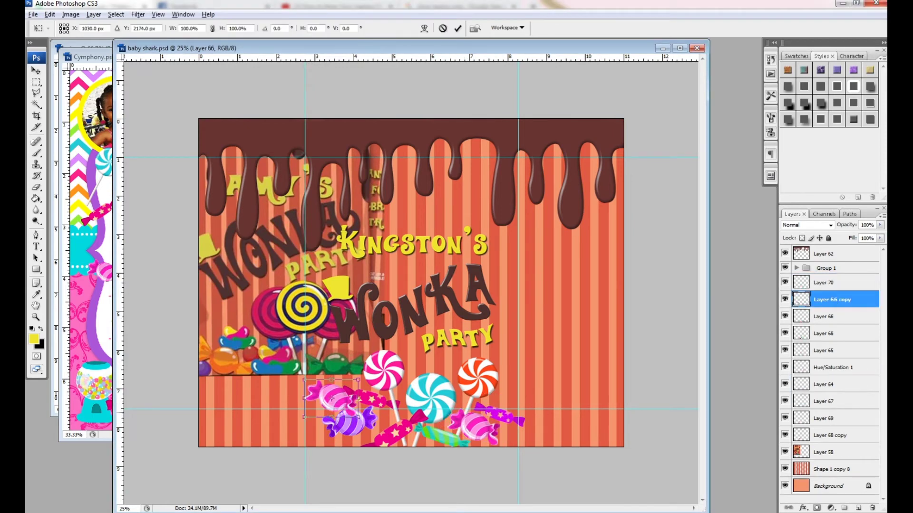
key(ctrl+j)
Shift a copied candy's hue by -100, limited to that candy layer
key(ctrl+u)
text(-100)
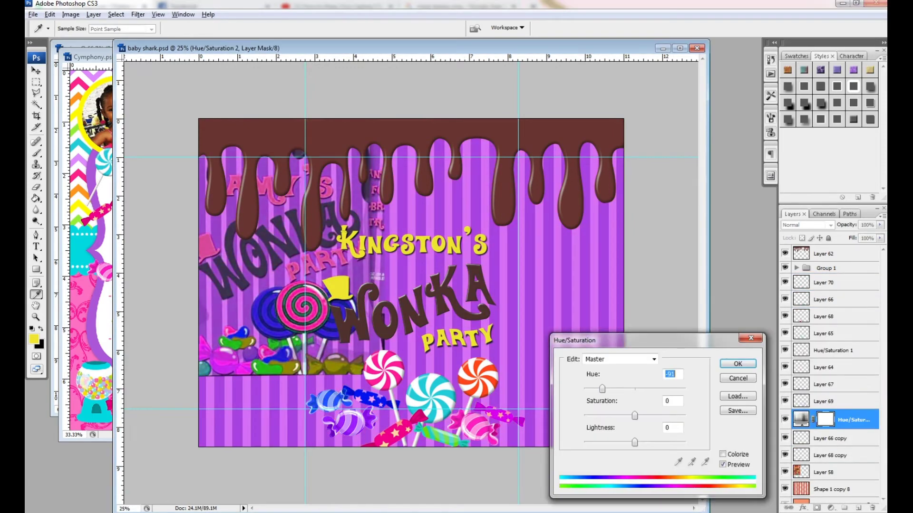
key(Return)
right_click(836, 419)
click(760, 405)
Place another blue candy copy, recolour its hue, and merge the recoloured candy layers
drag(384, 418, 496, 395)
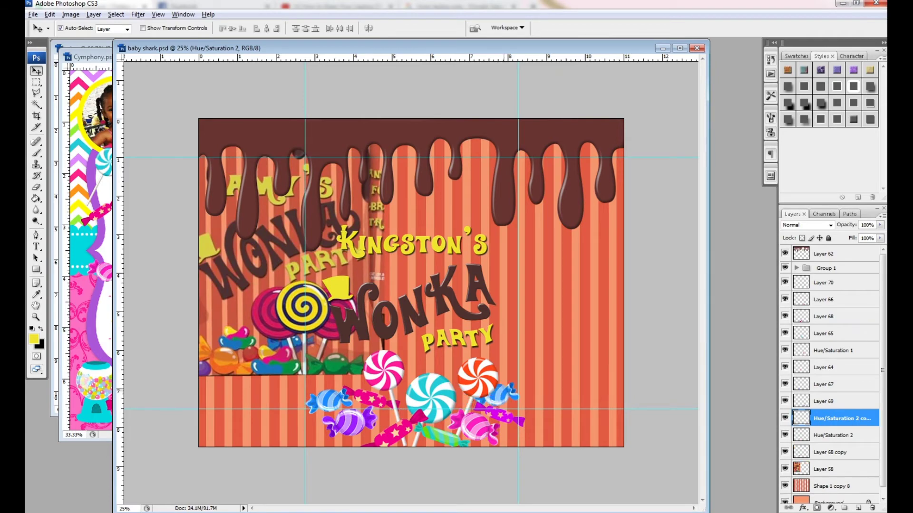
key(ctrl+u)
drag(642, 387, 675, 387)
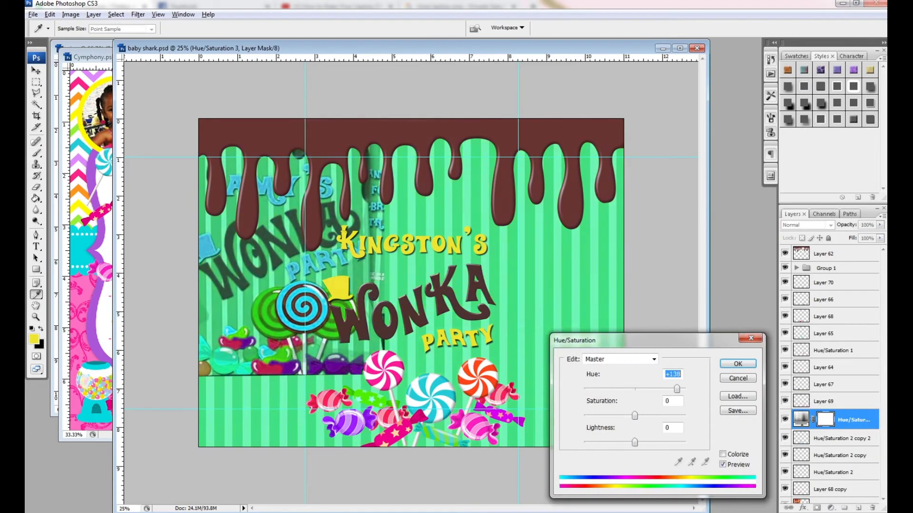
key(Return)
right_click(837, 418)
click(813, 405)
Hide the old reference artwork and adjust the view of the whole bag
key(ctrl+minus)
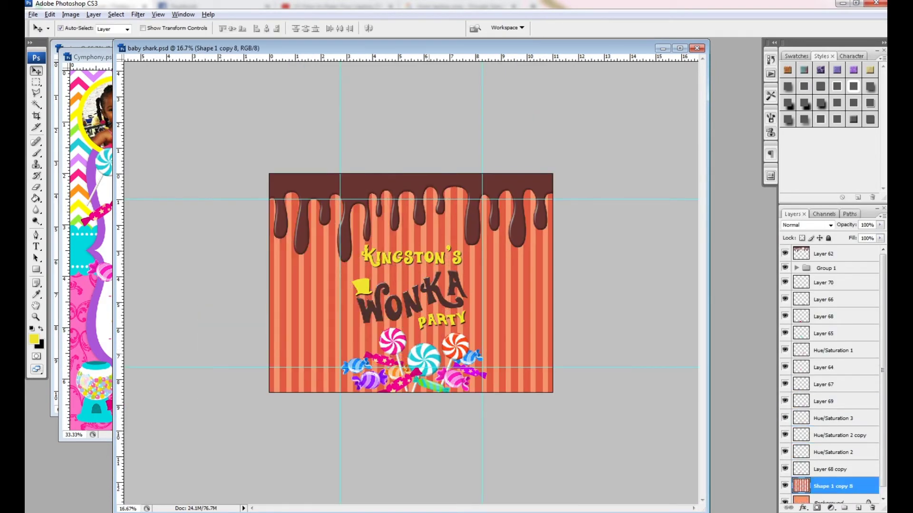
click(825, 316)
key(ctrl+t)
key(Return)
shift+click(823, 282)
Group the candy layers, then shrink the hat and WONKA PARTY logo
key(ctrl+g)
key(z)
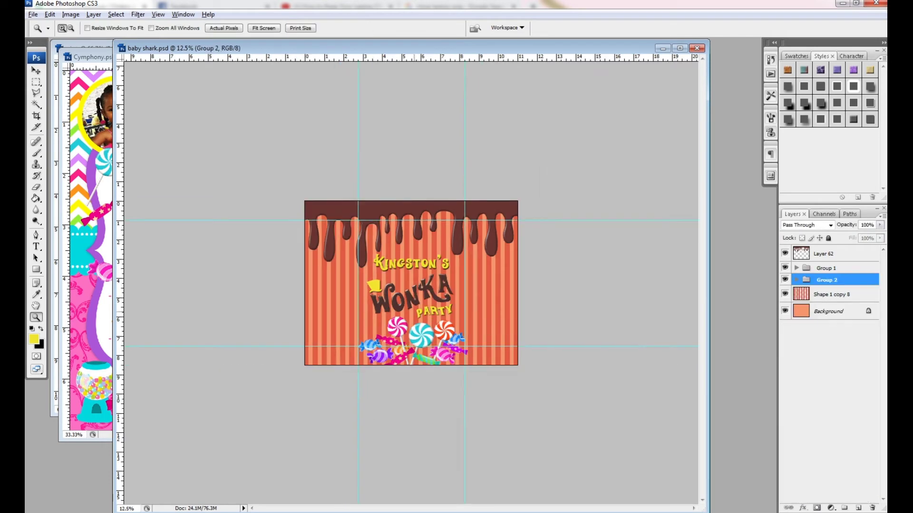
key(ctrl+plus)
key(v)
click(375, 314)
shift+click(456, 338)
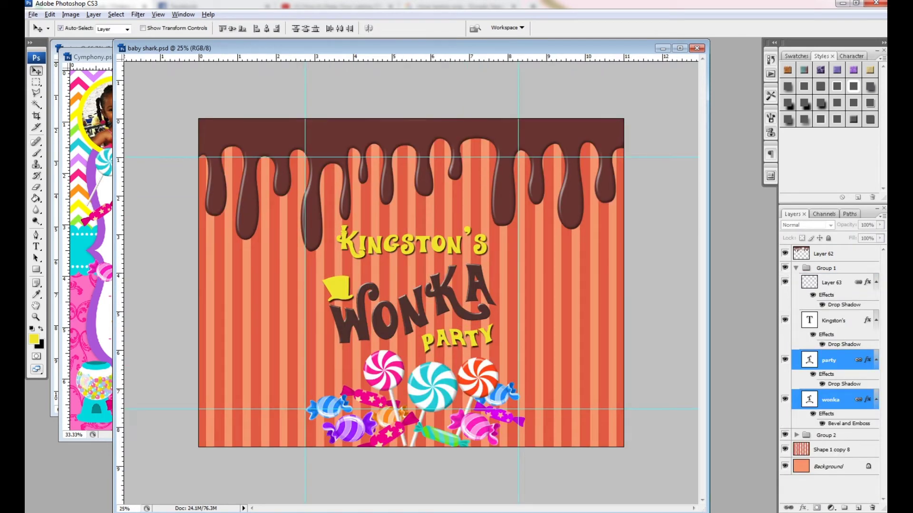
key(ctrl+bracketleft)
key(ctrl+t)
drag(495, 354, 480, 352)
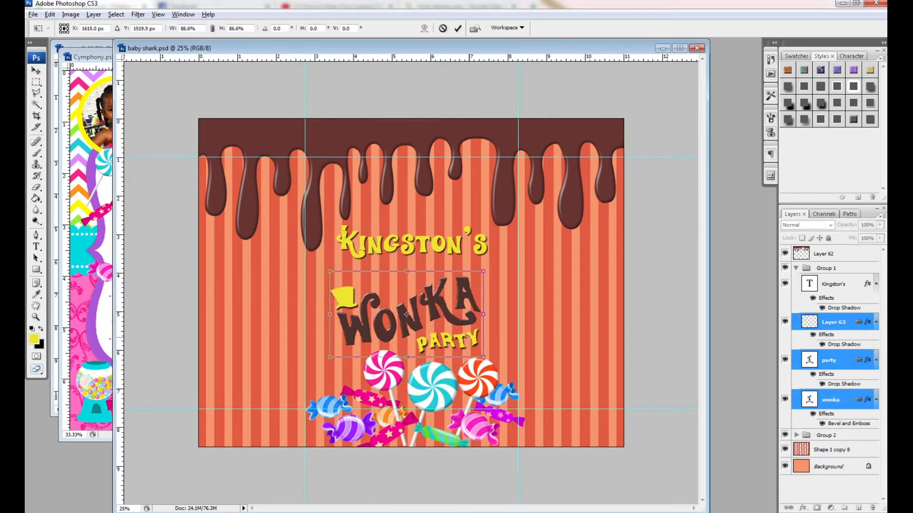
key(Return)
Raise, bring to top and enlarge the Kingston's title, then place a copy below it
drag(411, 242, 403, 202)
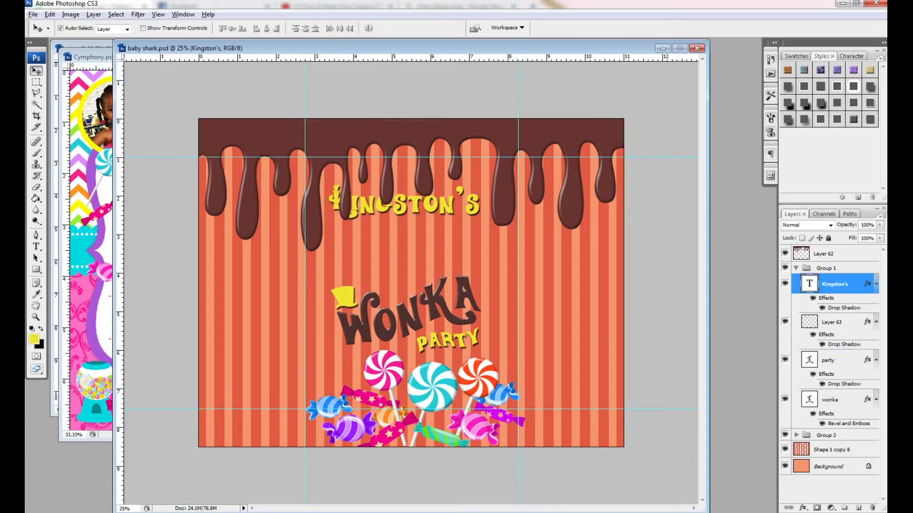
key(ctrl+shift+bracketright)
key(ctrl+t)
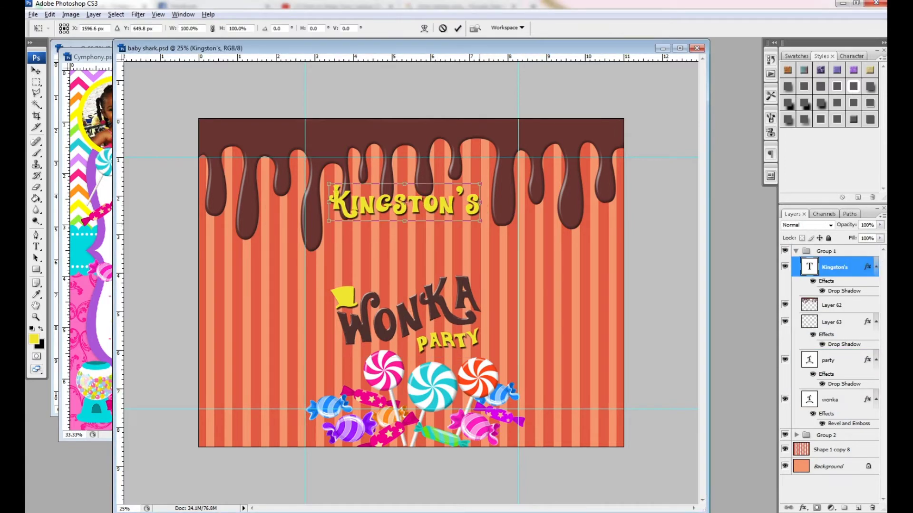
drag(479, 220, 509, 230)
key(Return)
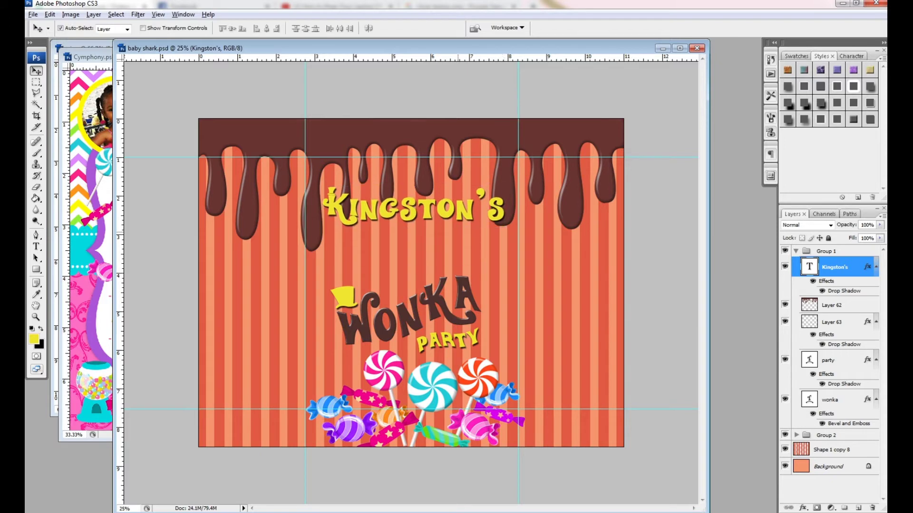
alt+drag(414, 214, 414, 241)
Replace the copied title's text with 1st and enlarge it under Kingston's
double_click(809, 267)
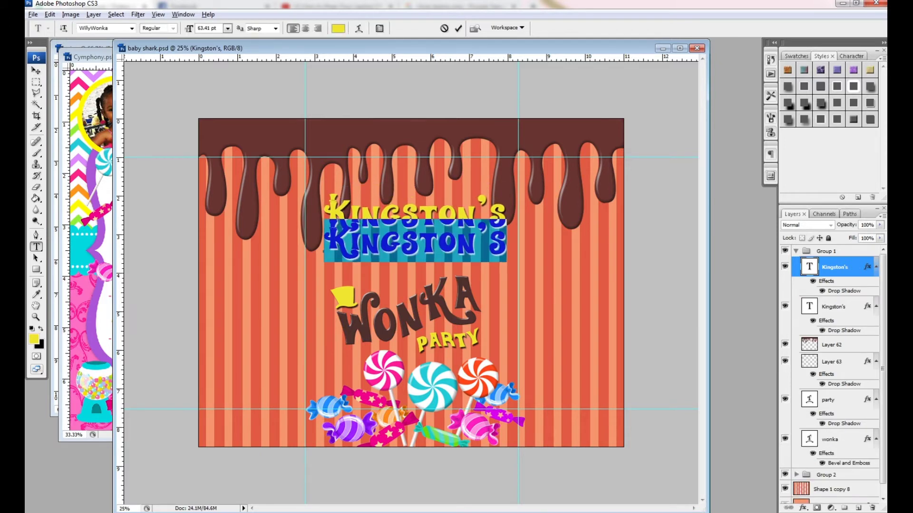
text(1ST)
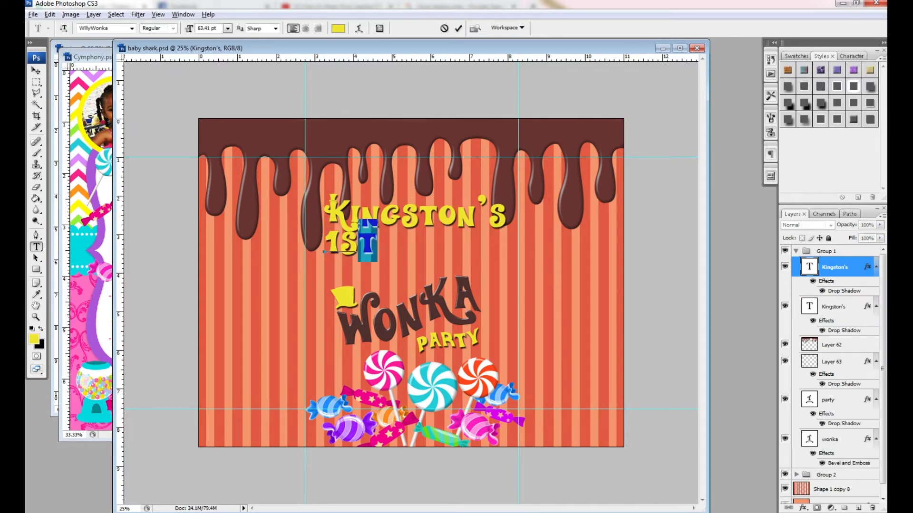
click(851, 56)
click(36, 70)
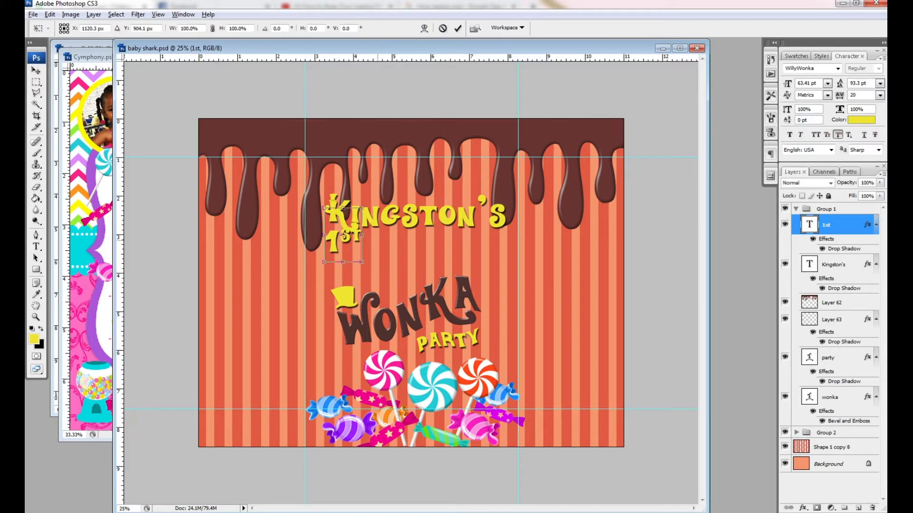
mouse_move(342, 235)
mouse_down()
mouse_move(371, 275)
mouse_move(409, 261)
mouse_up()
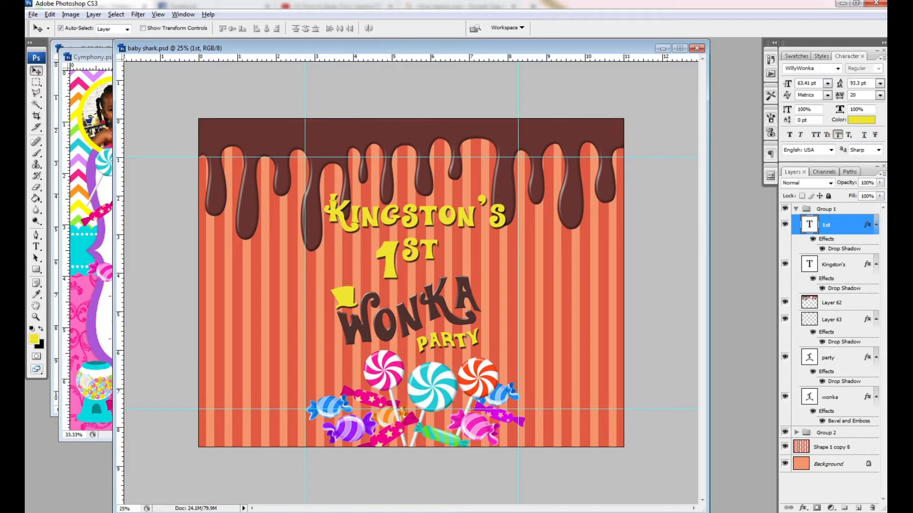
Set the 1st text colour to white
double_click(809, 224)
click(338, 28)
click(344, 404)
click(343, 379)
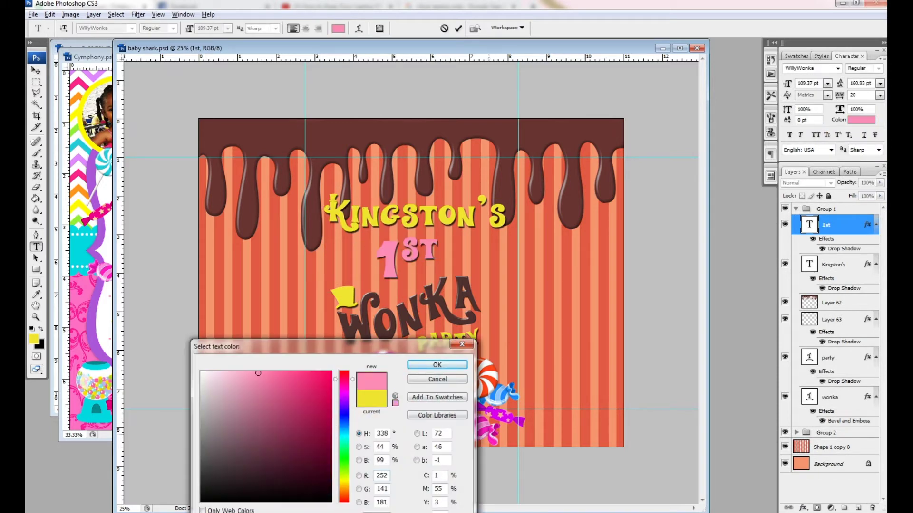
drag(309, 346, 598, 345)
click(489, 371)
click(725, 364)
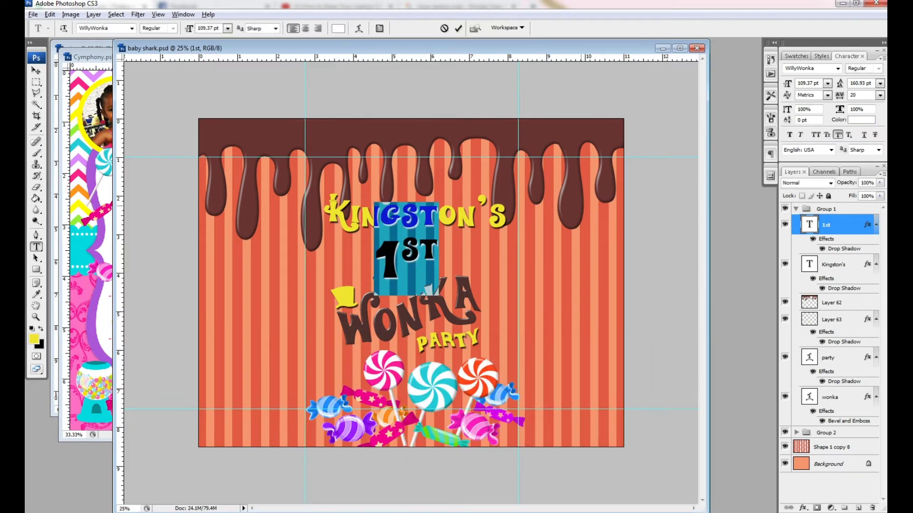
click(36, 71)
click(404, 216)
click(827, 224)
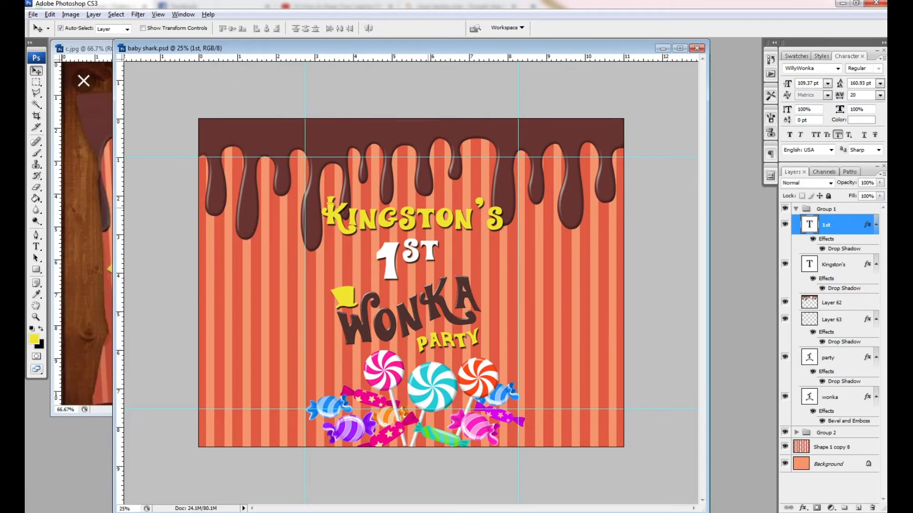
Open the purple birthday chip bag PSD from the roblox project folder
key(ctrl+o)
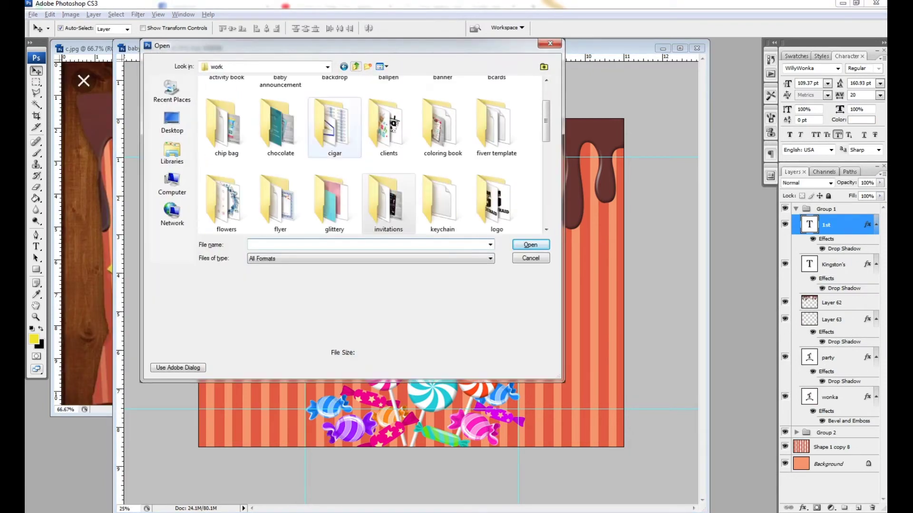
double_click(280, 126)
double_click(280, 107)
click(388, 108)
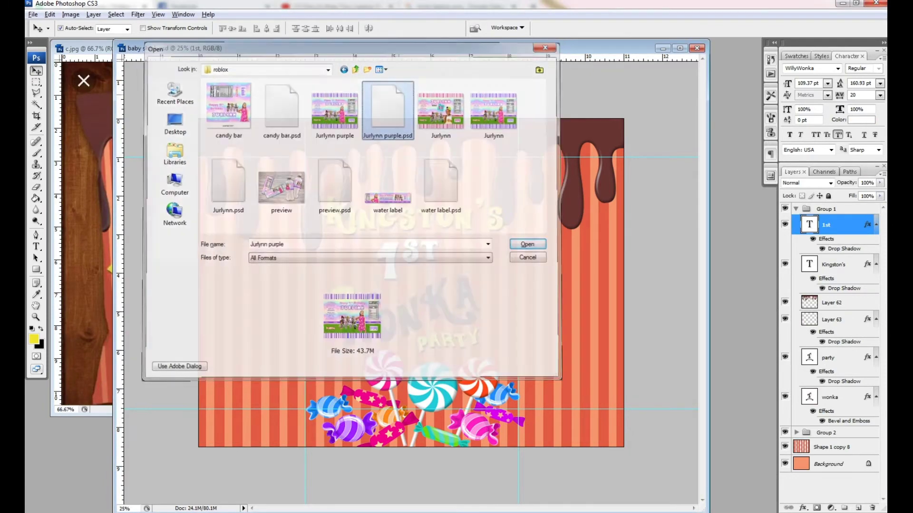
click(531, 244)
Zoom out the purple design and move its window to the lower left
key(z)
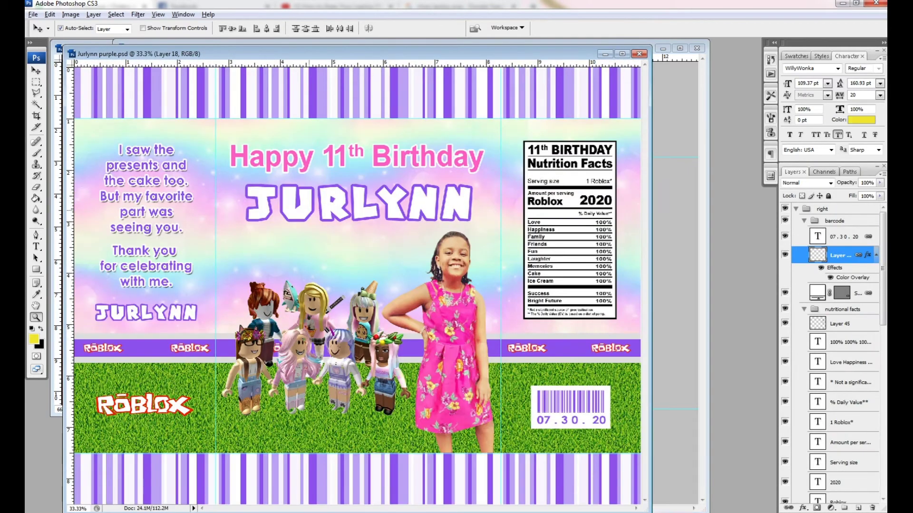
right_click(309, 259)
click(330, 308)
right_click(300, 254)
click(330, 308)
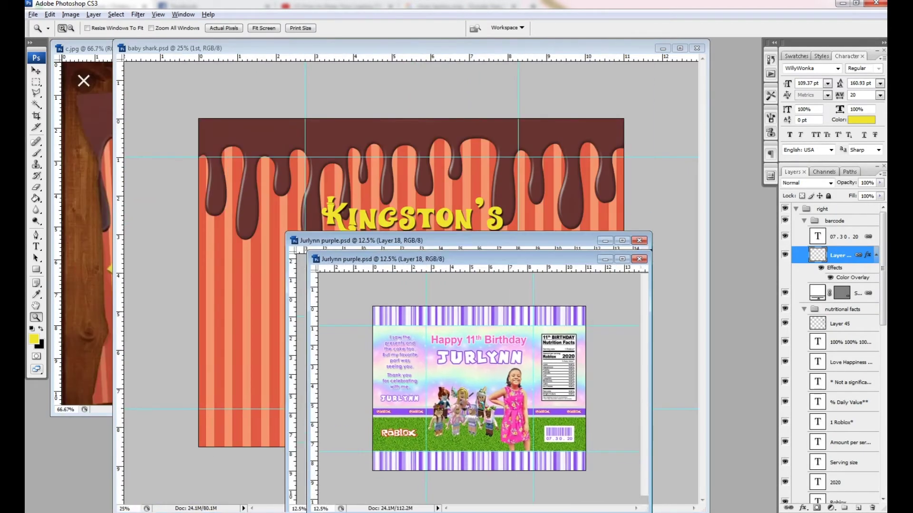
drag(381, 233, 138, 333)
Zoom out the reference bag photo and return to the Wonka design
click(83, 48)
right_click(233, 190)
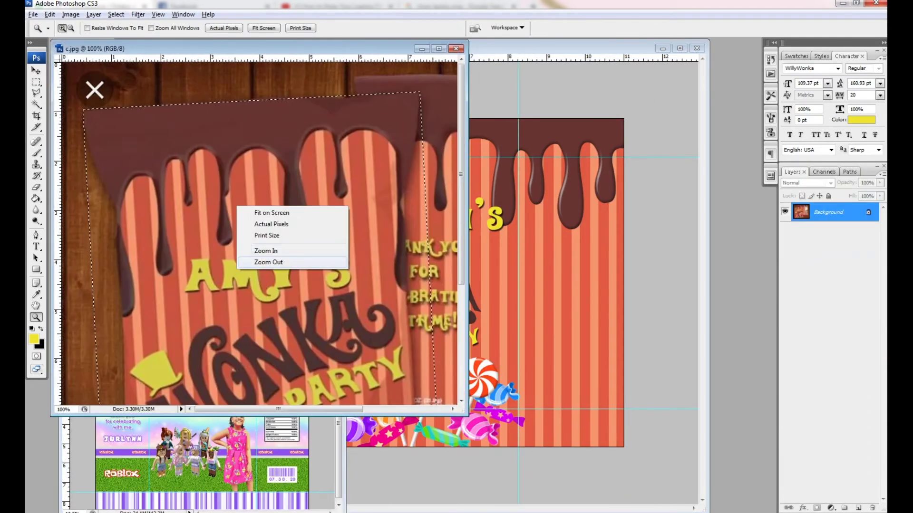
click(250, 243)
key(v)
key(ctrl+Tab)
key(ctrl+Tab)
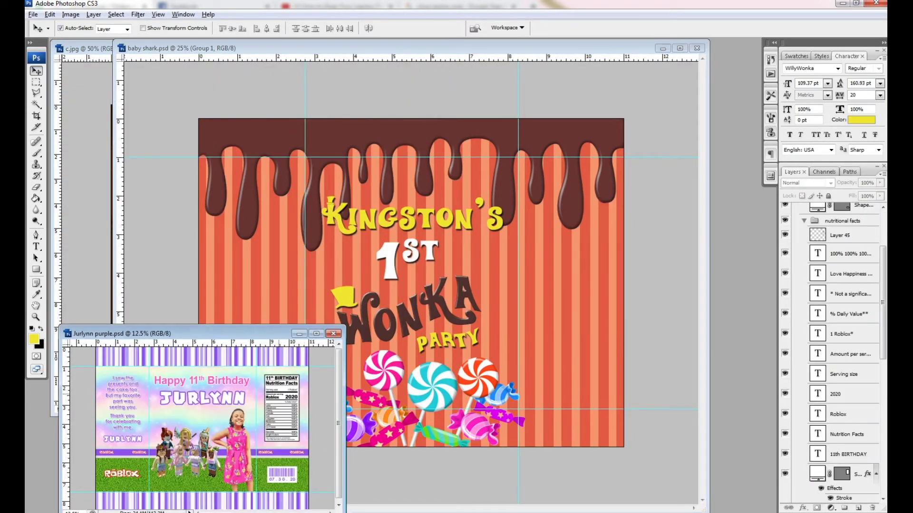
Move the nutrition facts block up and left, then zoom in on it
key(ctrl+t)
drag(566, 256, 537, 242)
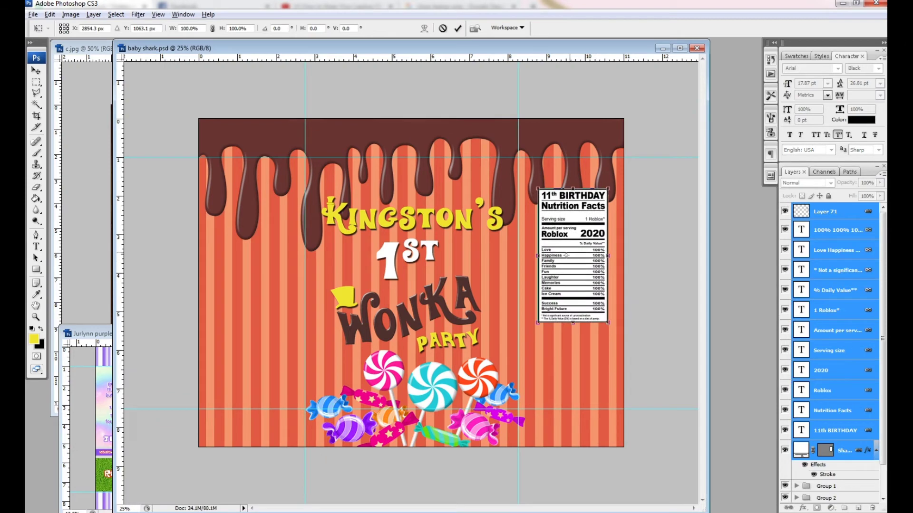
key(Return)
scroll(549, 208, up, 1)
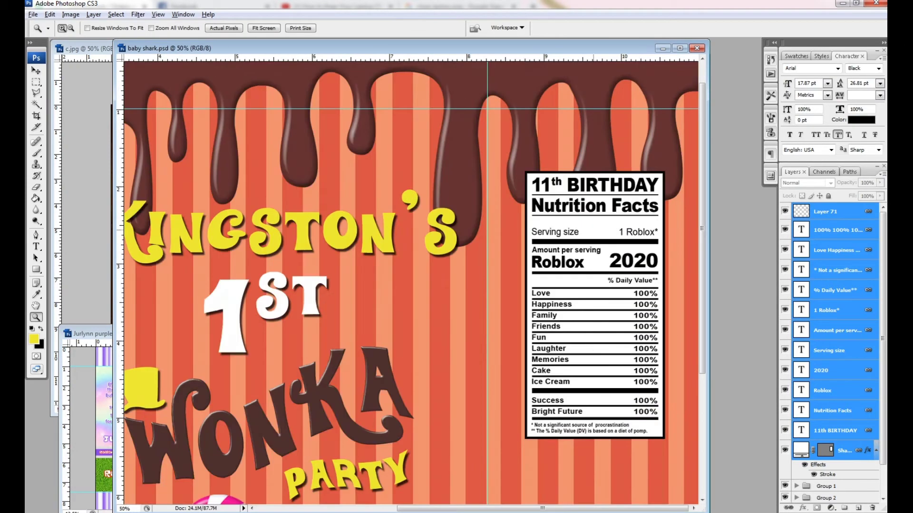
click(835, 431)
Change the heading from 11th to '1st BIRTHDAY'
key(t)
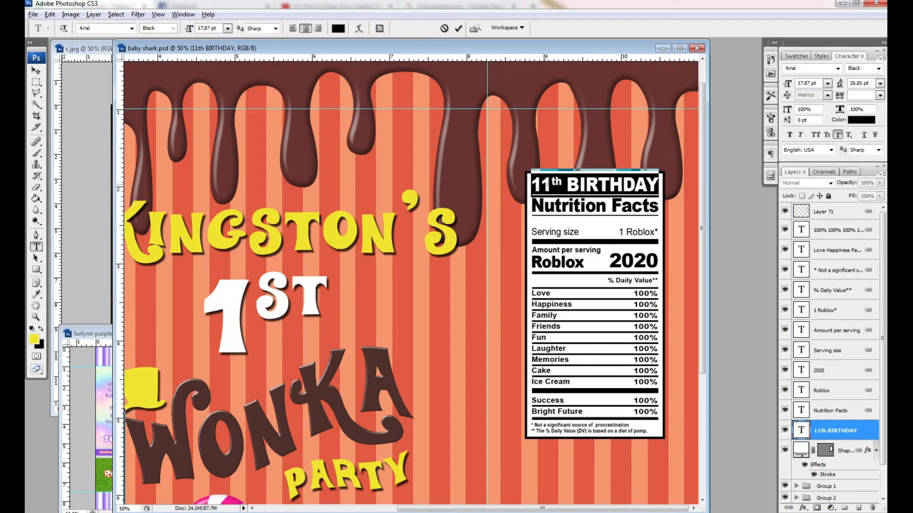
drag(551, 184, 539, 184)
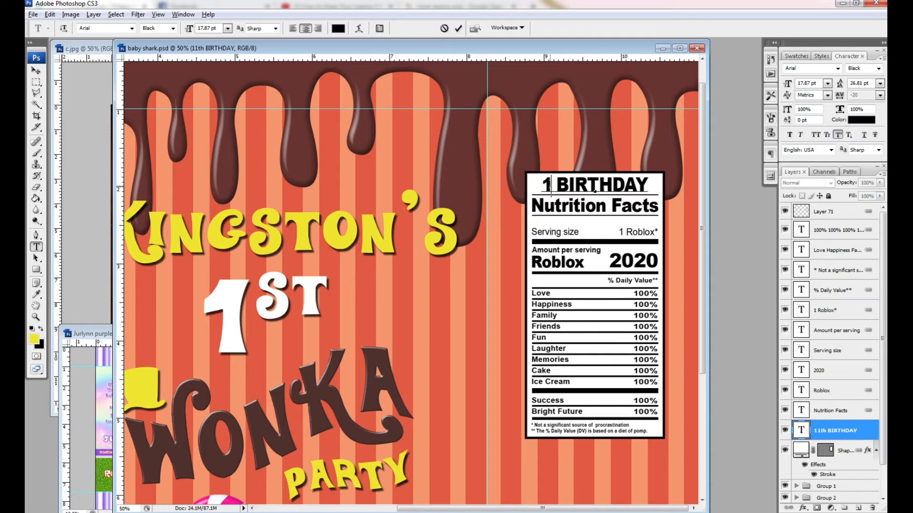
text(st)
key(ctrl+Return)
key(ctrl+t)
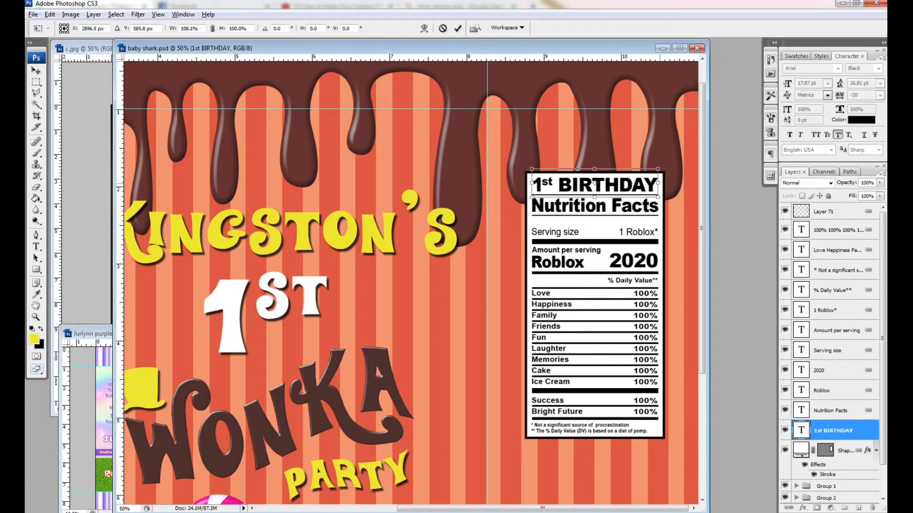
key(Return)
key(v)
Replace the serving size text with '1 Chocolate'
click(637, 232)
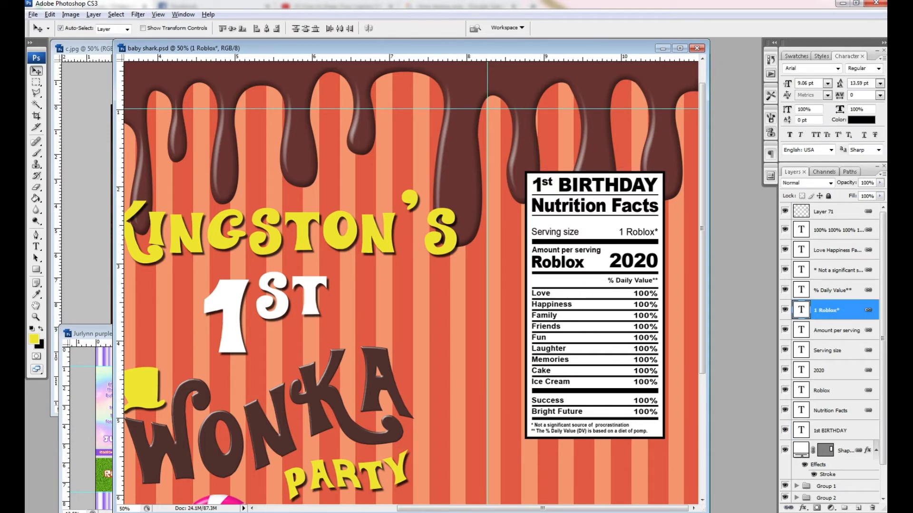
double_click(637, 232)
text(Chocolate)
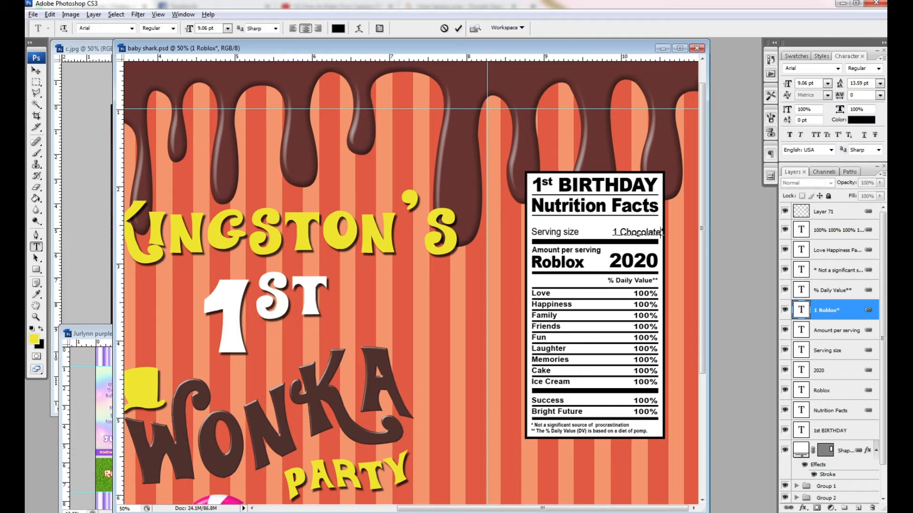
key(ctrl+Return)
key(v)
Replace the Roblox text with 'Wonka 2020'
click(557, 262)
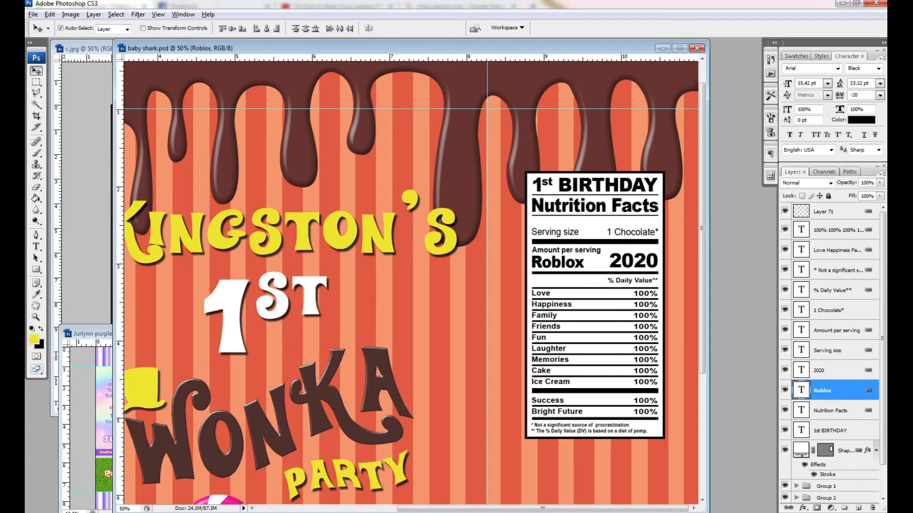
double_click(545, 264)
text(Wonka)
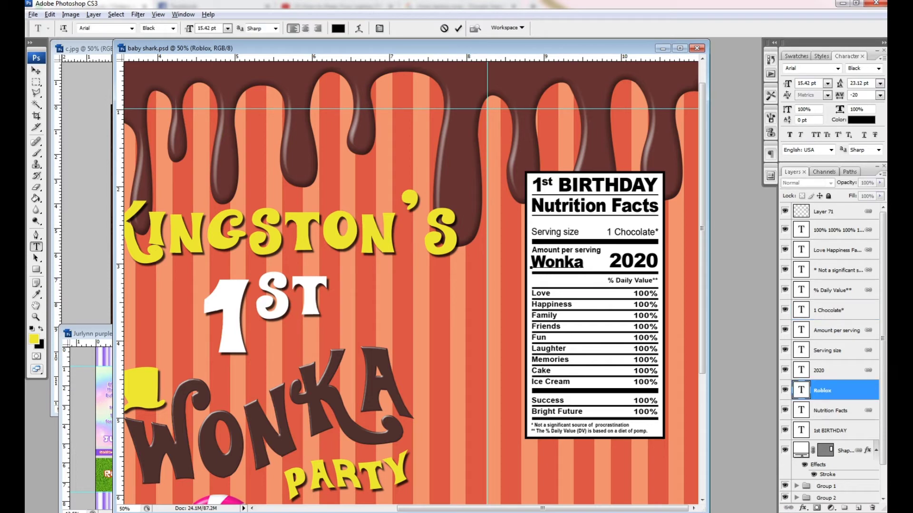
key(ctrl+Return)
key(v)
Select every nutrition-facts text and box layer and group them with Ctrl+G
click(825, 211)
shift+click(837, 450)
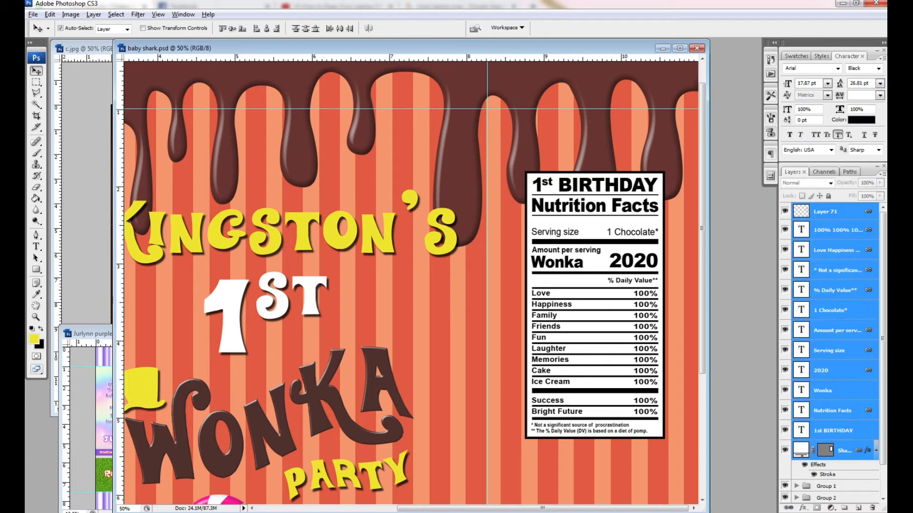
click(840, 270)
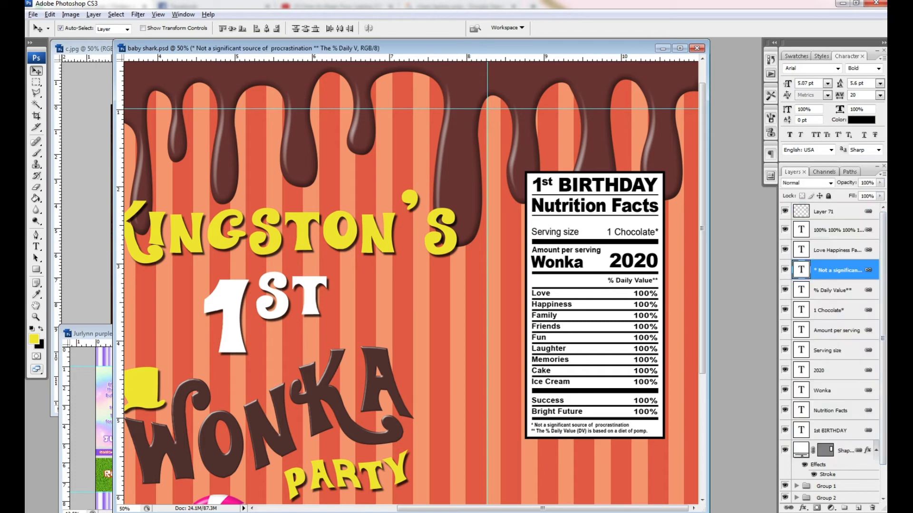
click(837, 451)
shift+click(825, 211)
key(ctrl+g)
Fit the bag on screen and nudge the nutrition facts group, comparing against c.jpg
key(z)
key(ctrl+0)
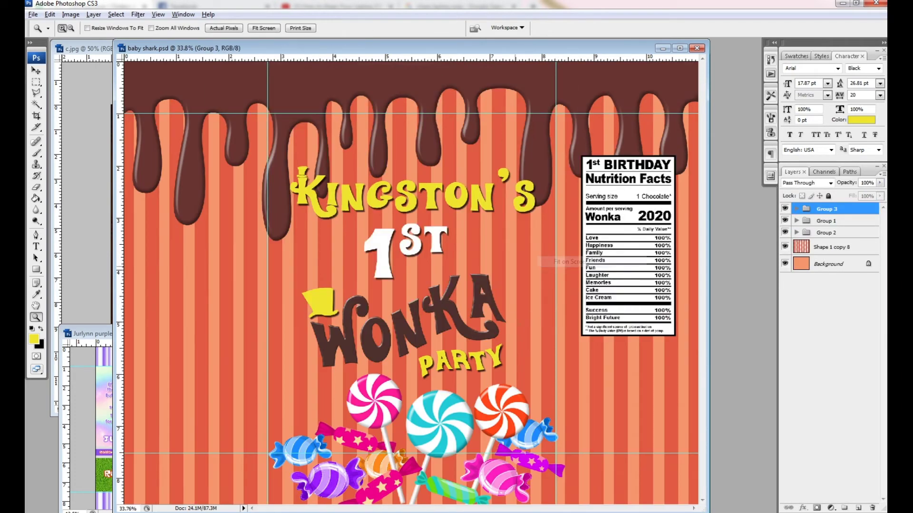
click(554, 323)
key(v)
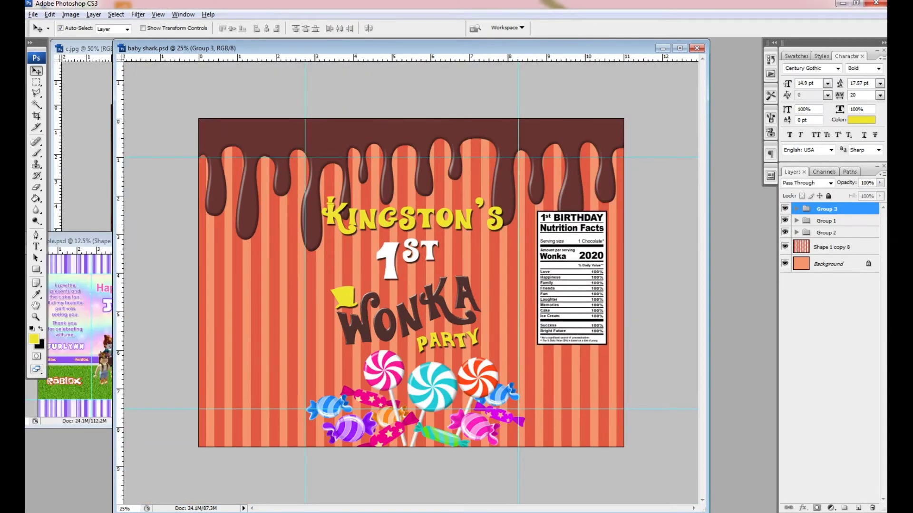
key(ctrl+Tab)
key(ctrl+Tab)
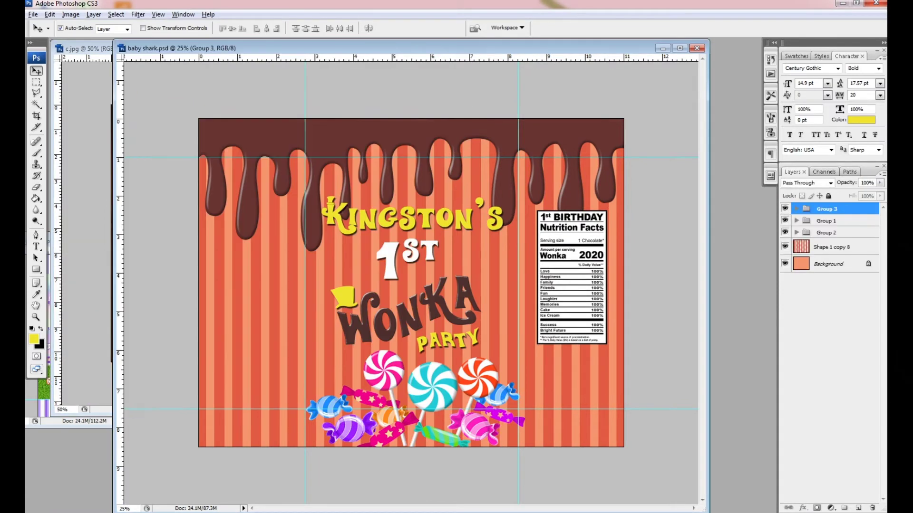
key(shift+Down)
key(shift+Down)
key(shift+Down)
key(shift+Down)
key(shift+Down)
key(shift+Down)
key(shift+Down)
key(shift+Down)
key(shift+Down)
key(shift+Up)
key(shift+Up)
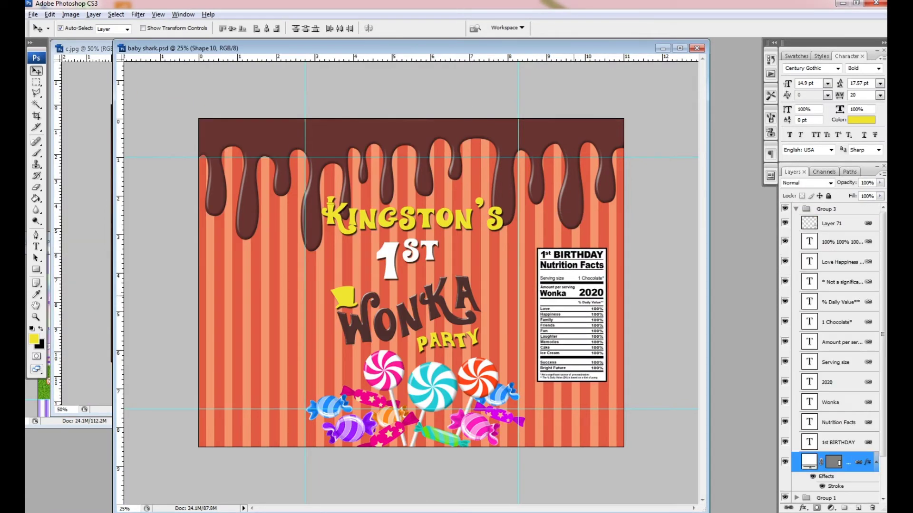
key(shift+Up)
key(shift+Up)
key(ctrl+Tab)
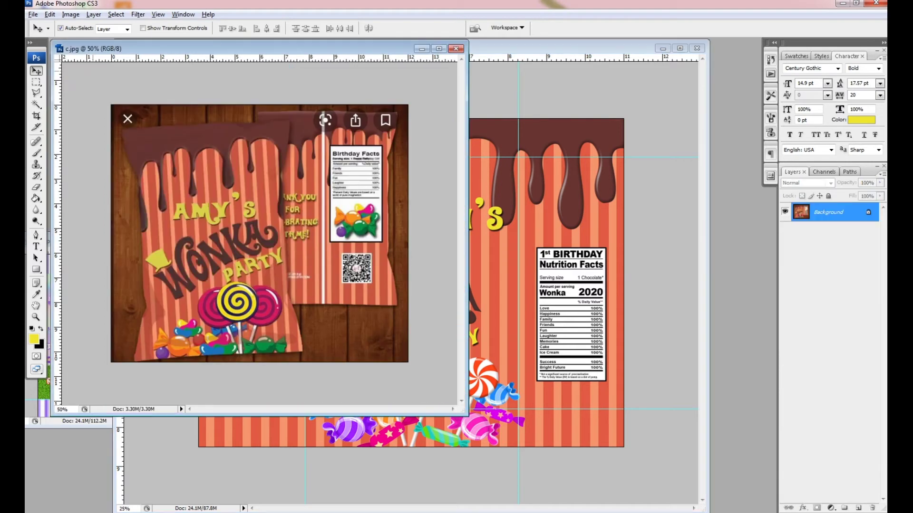
key(ctrl+Tab)
Add a 'Thank You' text line on the bag's left panel
key(t)
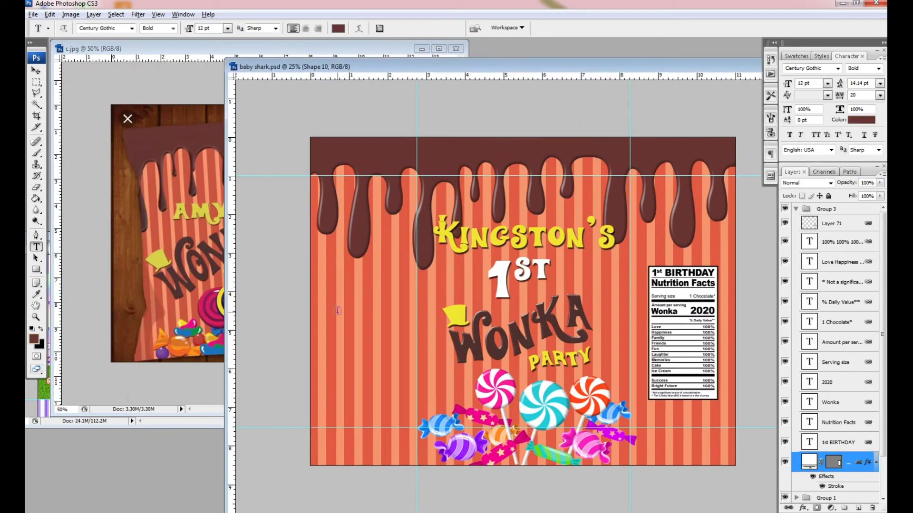
key(v)
click(482, 308)
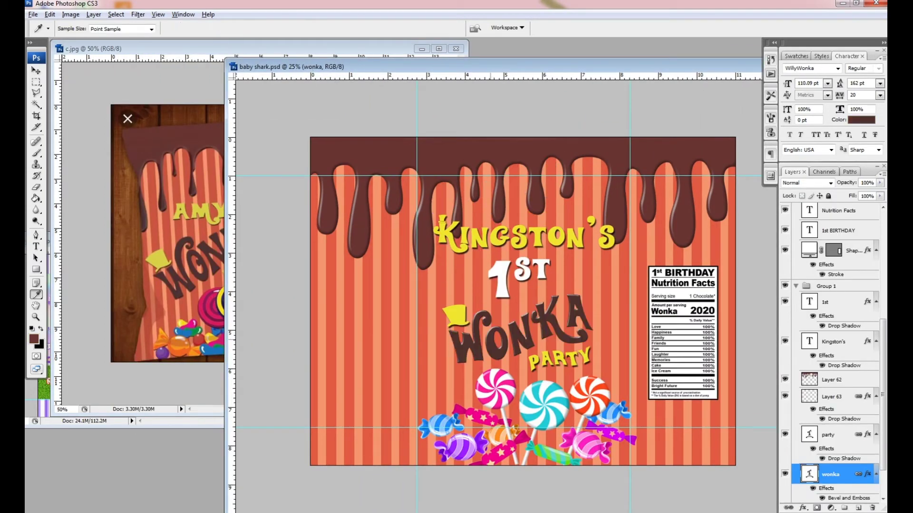
key(t)
click(346, 295)
text(Thank You)
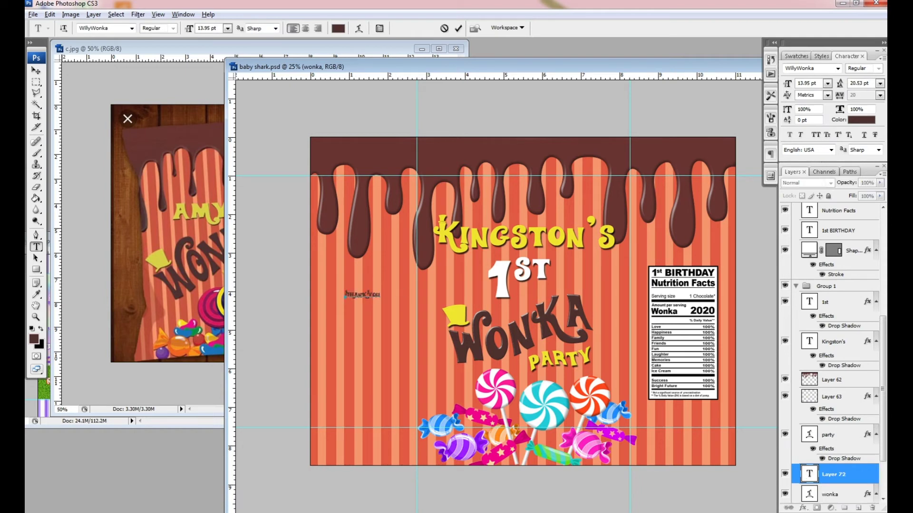
key(ctrl+z)
key(v)
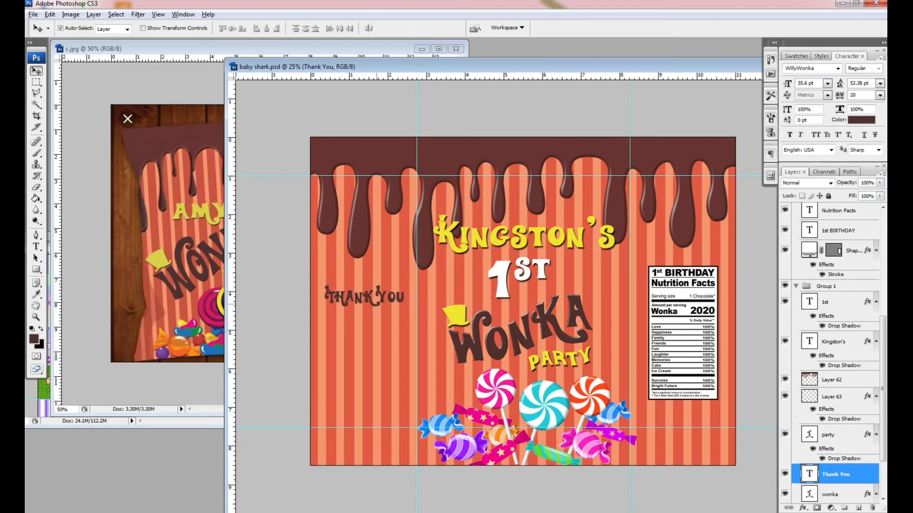
Colour all of the Thank You text yellow
key(t)
click(324, 297)
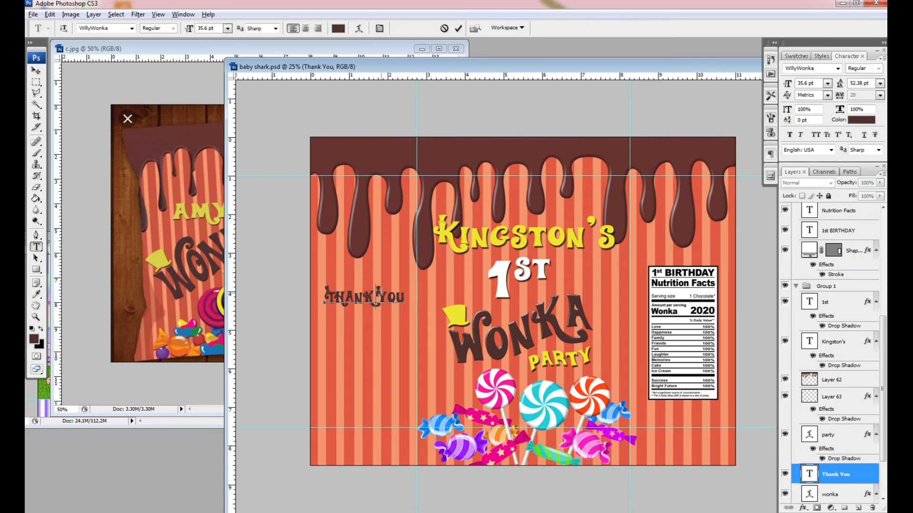
key(ctrl+a)
click(862, 120)
click(613, 381)
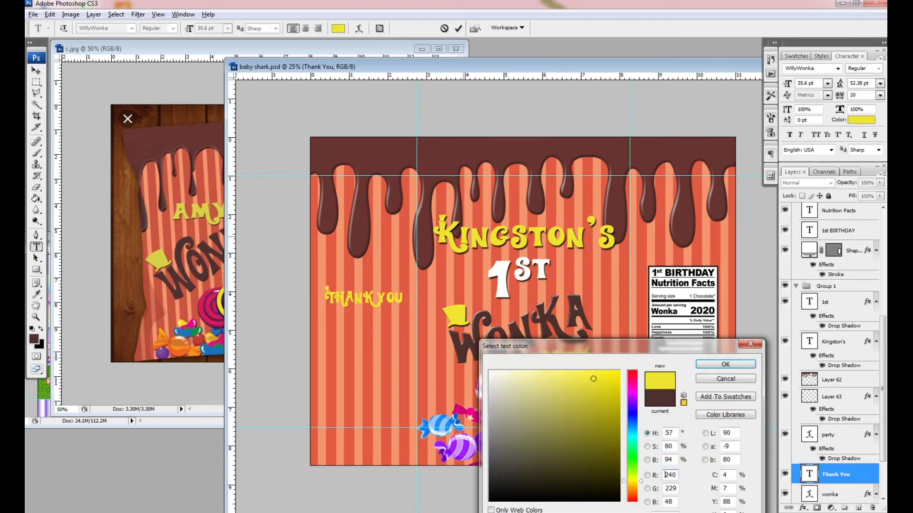
click(722, 364)
click(36, 70)
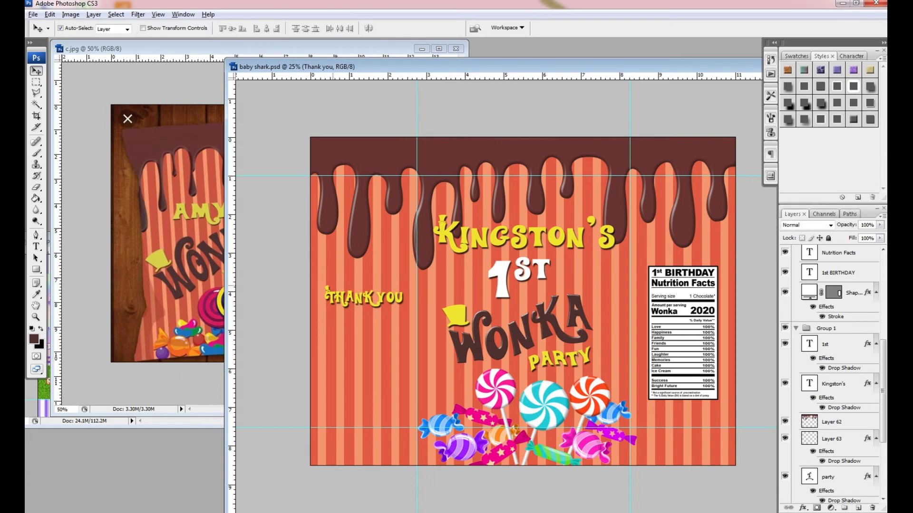
Give the Thank you layer a drop shadow and add the FOR line
click(363, 297)
double_click(844, 445)
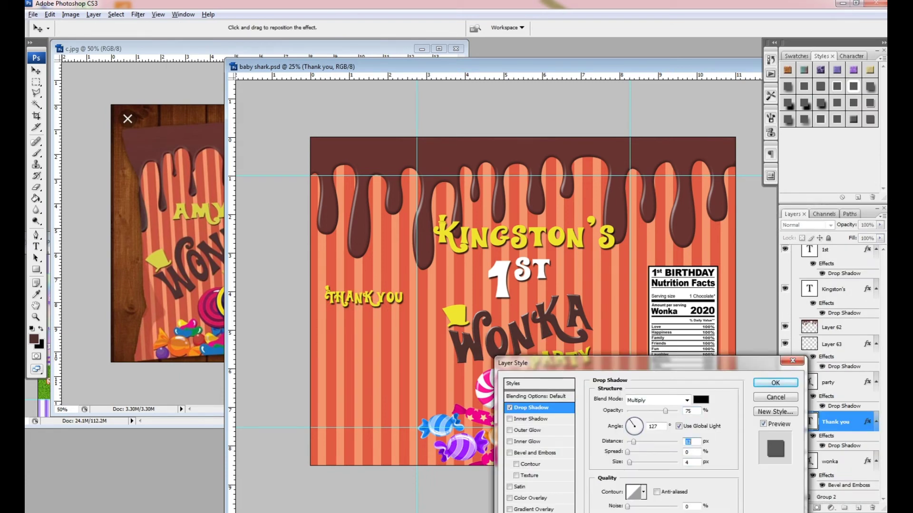
key(Return)
double_click(809, 421)
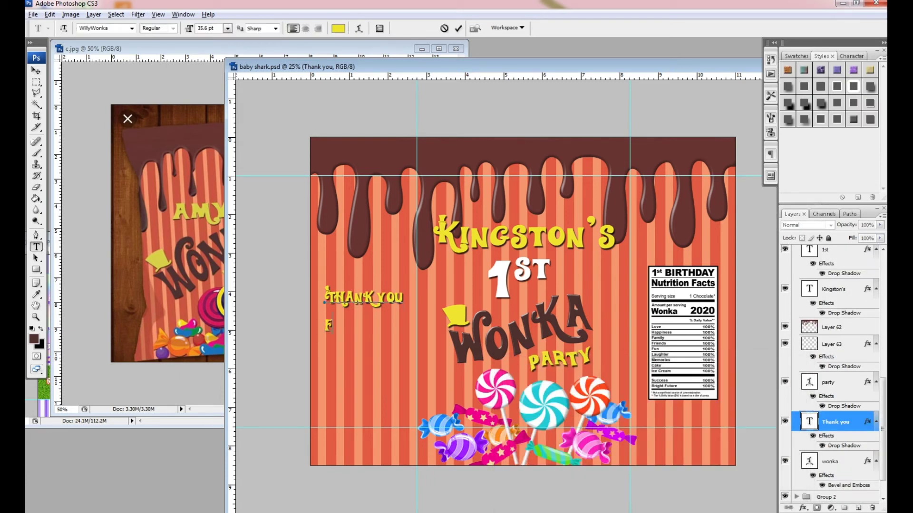
key(ctrl+Return)
key(v)
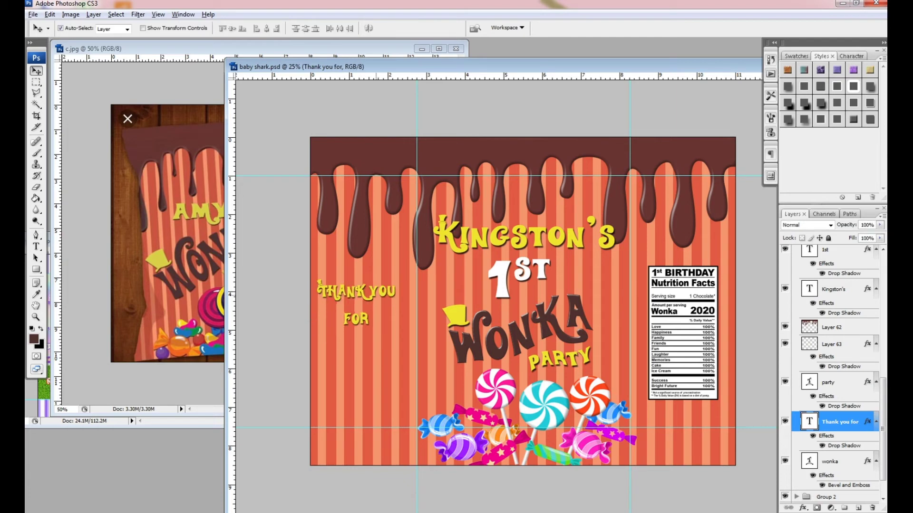
Finish the message text and shrink it to fit the left panel
key(t)
click(379, 319)
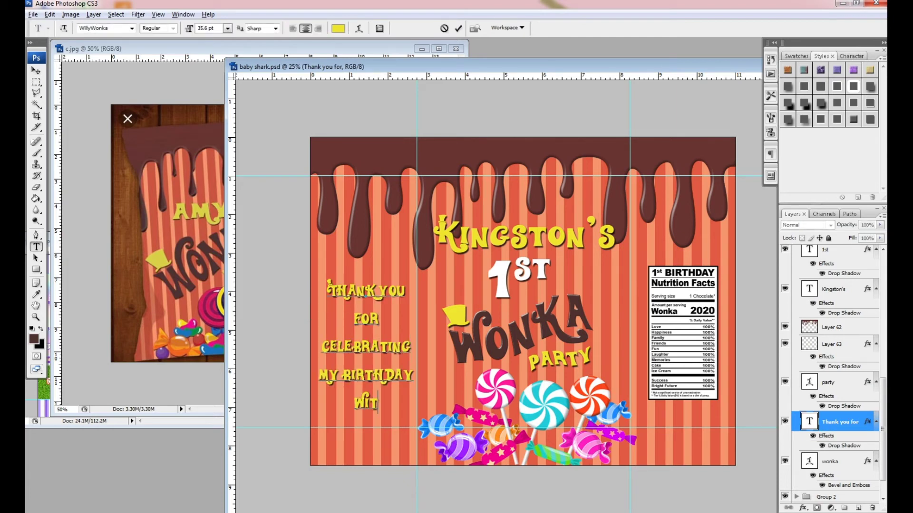
key(ctrl+t)
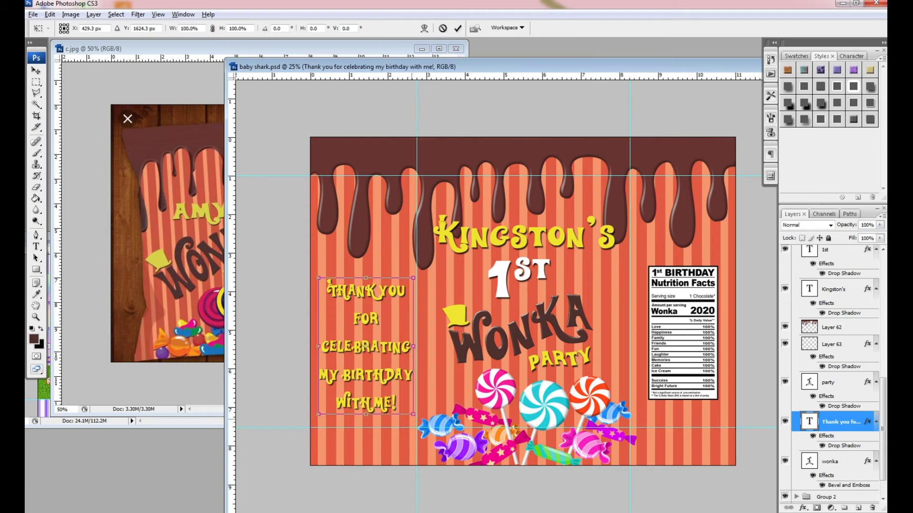
drag(413, 415, 404, 408)
key(Return)
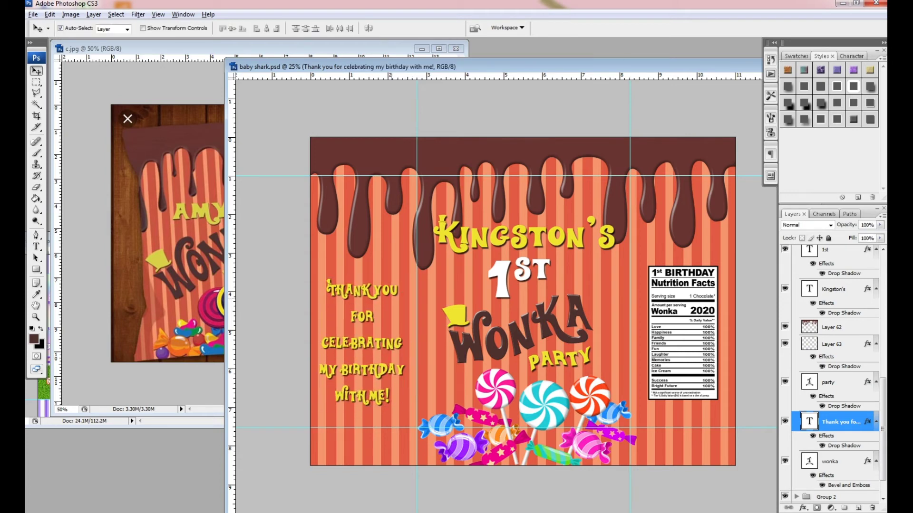
Recolour all the thank-you text cyan in the text colour picker
click(361, 341)
key(ctrl+a)
click(338, 28)
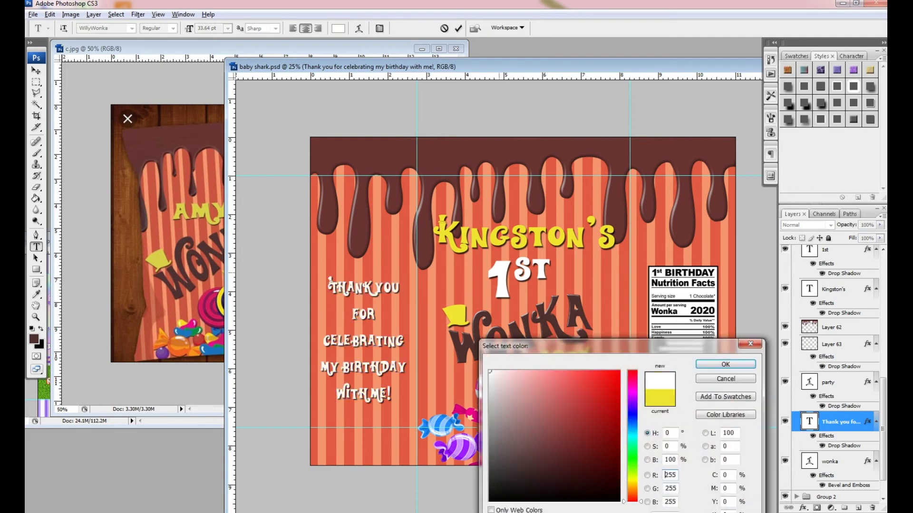
drag(523, 343, 627, 394)
click(738, 430)
click(712, 419)
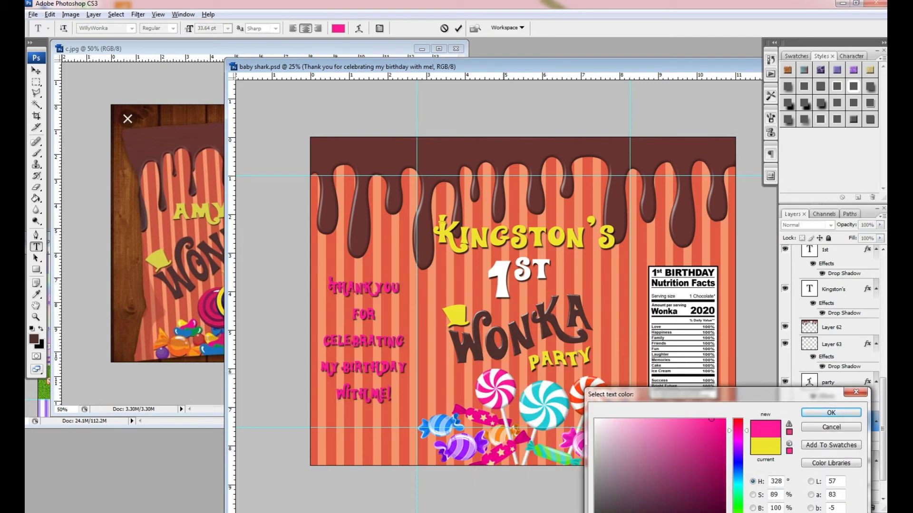
click(738, 492)
click(831, 412)
click(36, 70)
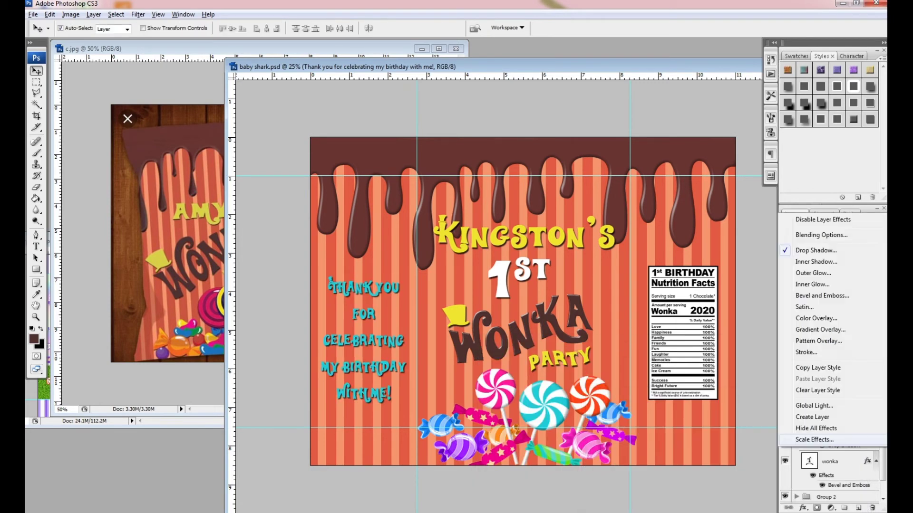
Adjust the thank-you layer's drop shadow distance
click(803, 508)
click(818, 497)
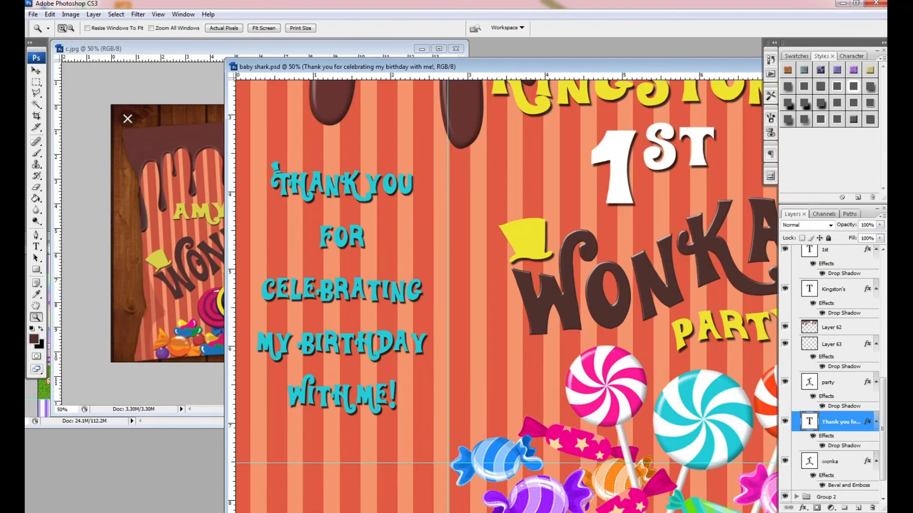
key(Tab)
key(Tab)
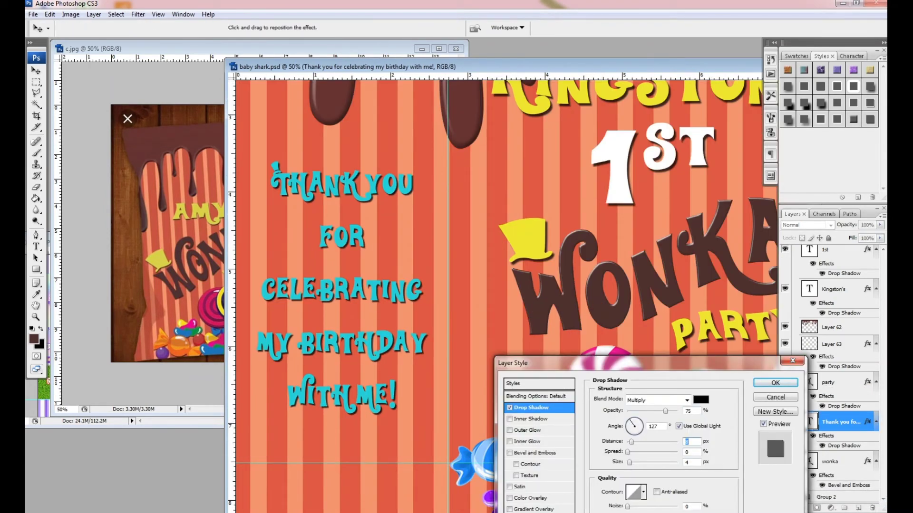
key(Return)
Reconfirm the cyan text colour and zoom out to see the whole bag
key(z)
double_click(809, 421)
click(338, 28)
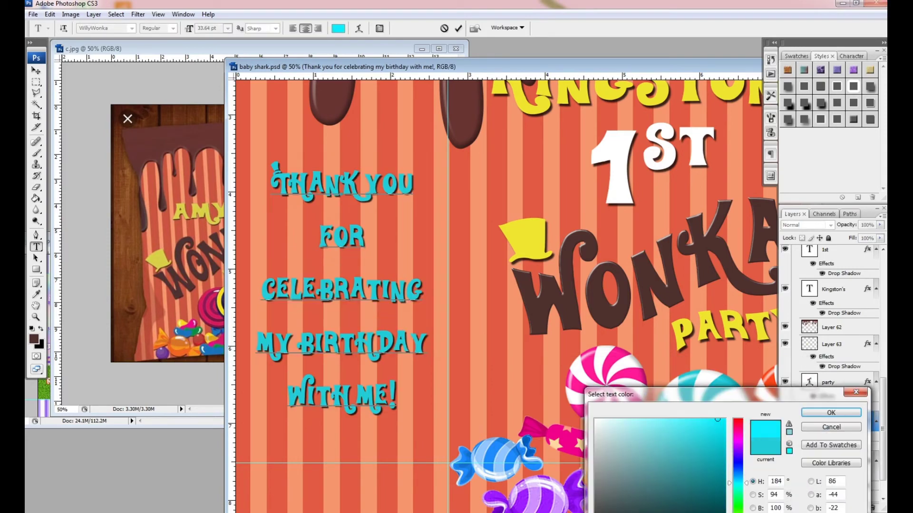
key(Return)
click(36, 317)
right_click(495, 243)
click(514, 248)
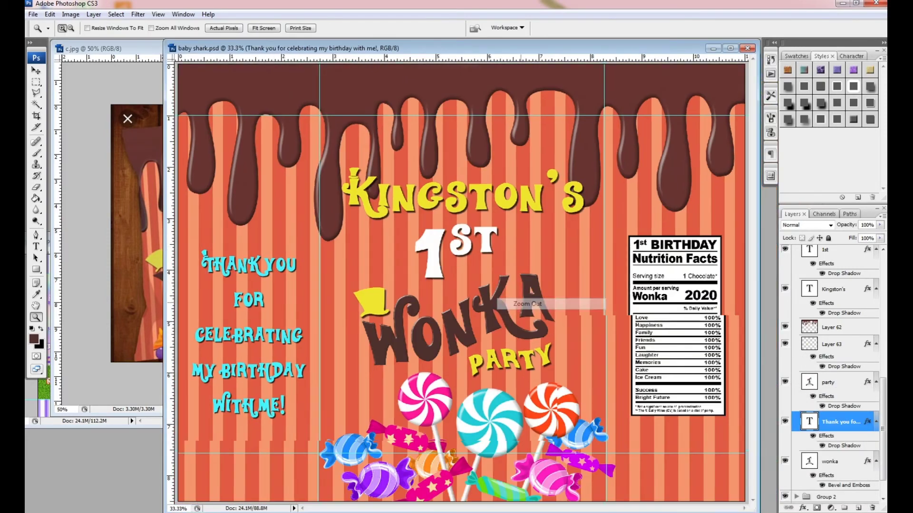
right_click(526, 237)
click(537, 292)
click(797, 263)
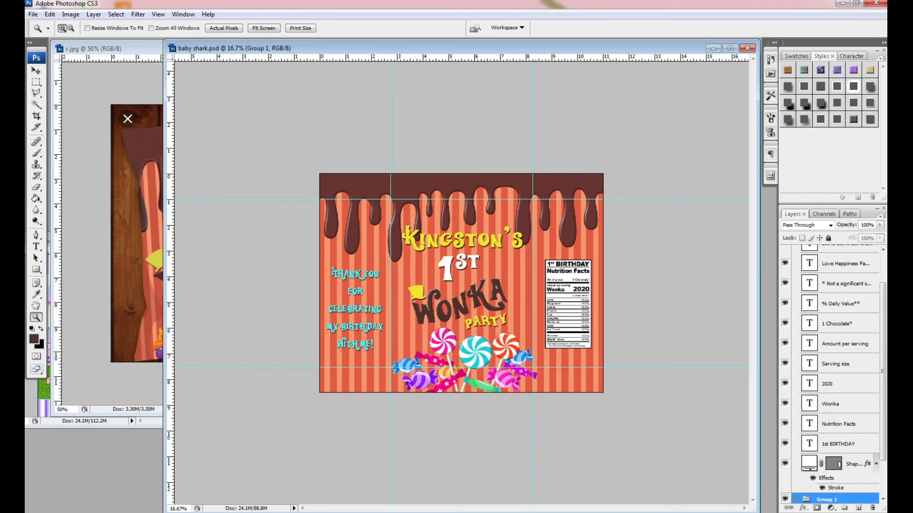
Save the design as kingston.psd in a new 'willy wonka' folder under chip bag
key(ctrl+shift+s)
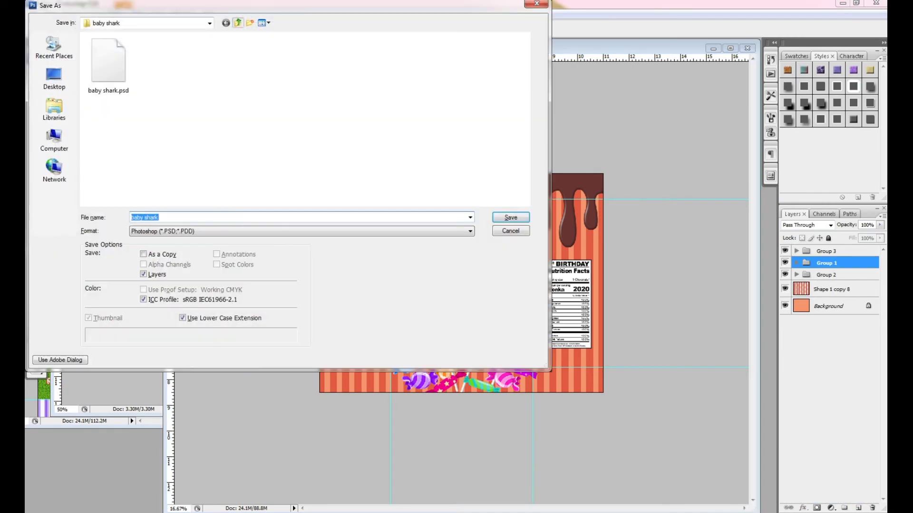
click(237, 22)
key(ctrl+shift+n)
text(willy wonka)
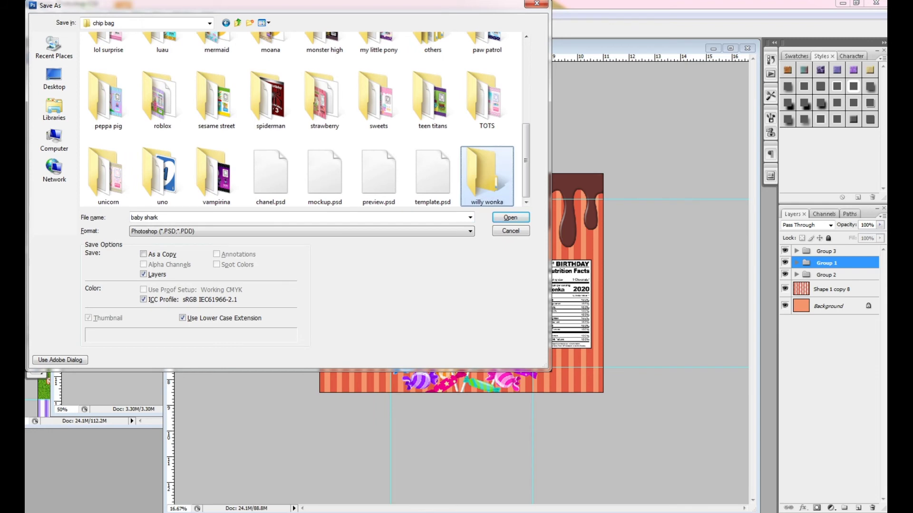
key(Return)
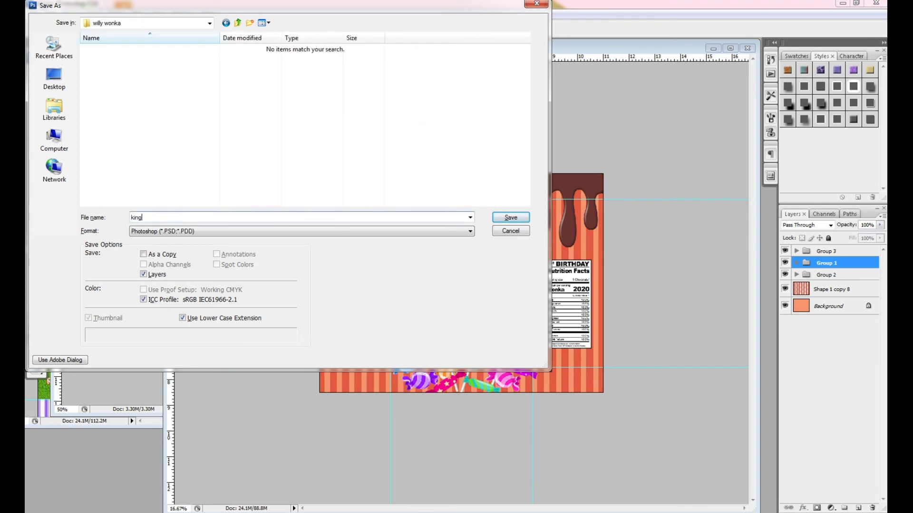
text(ston)
key(Return)
Save a JPEG copy of the design as kingston.jpg
key(ctrl+shift+s)
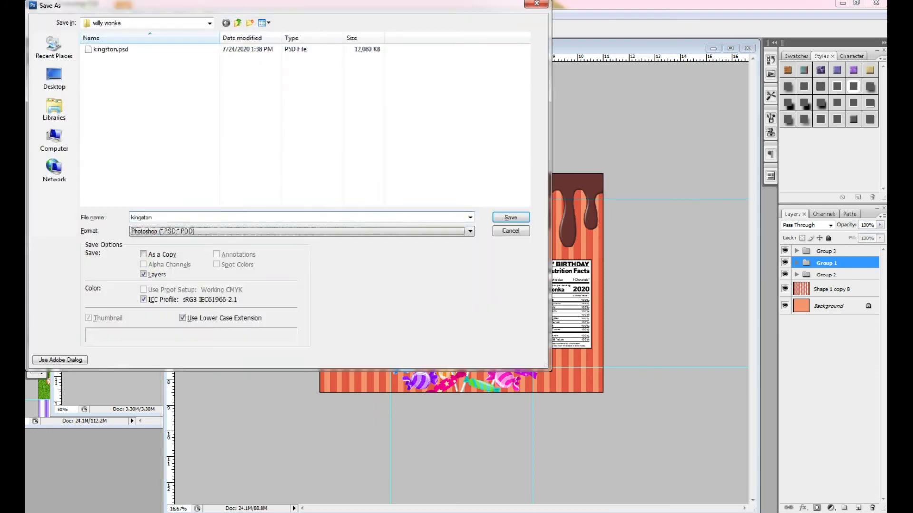
key(j)
key(Return)
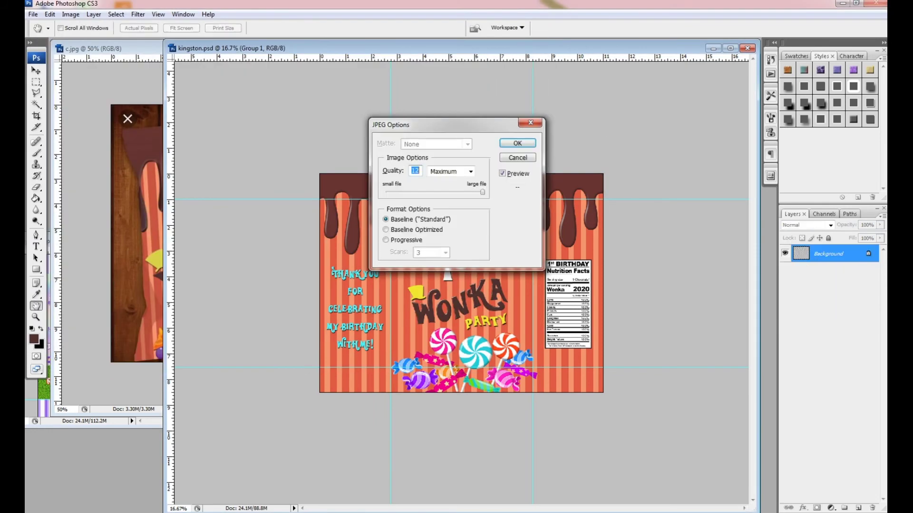
key(Return)
Close the open documents and reopen the kingston file
key(ctrl+w)
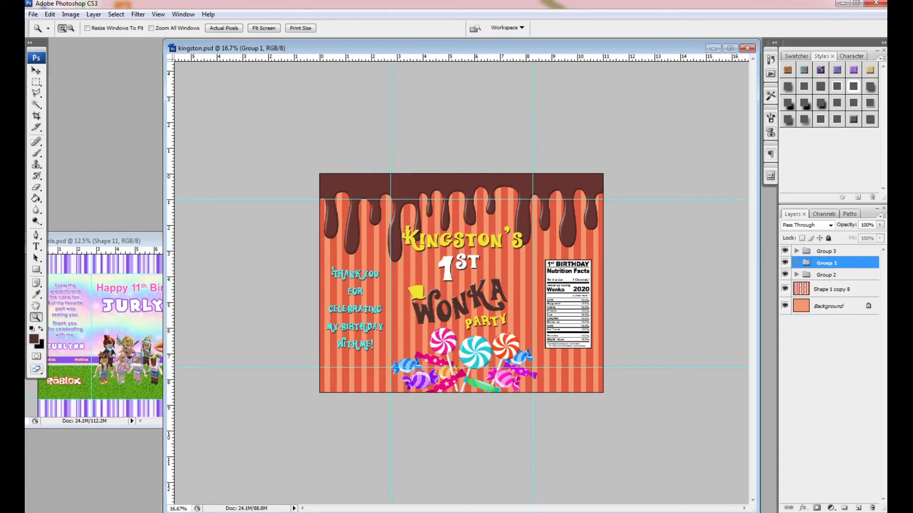
key(ctrl+w)
key(ctrl+w)
key(ctrl+o)
key(Right)
key(Return)
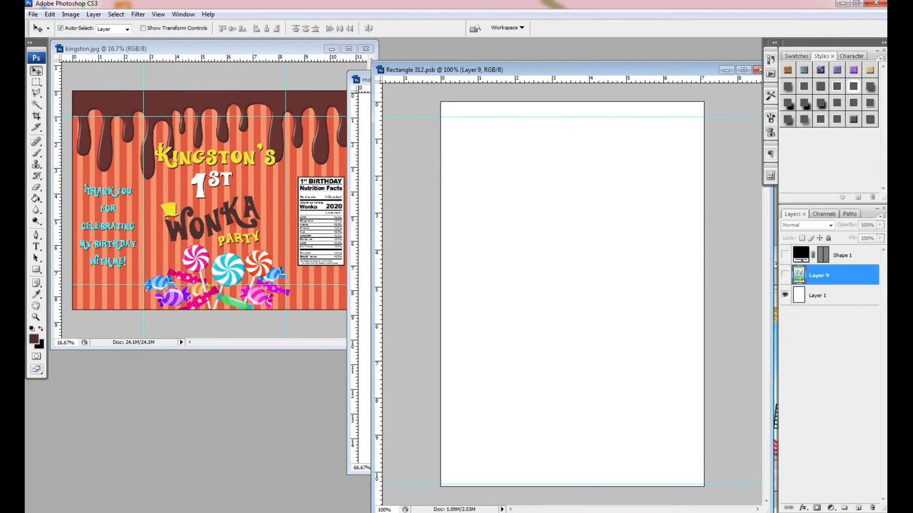
Paste the front panel into Rectangle 312.psb at 28%, position it, and save
click(115, 81)
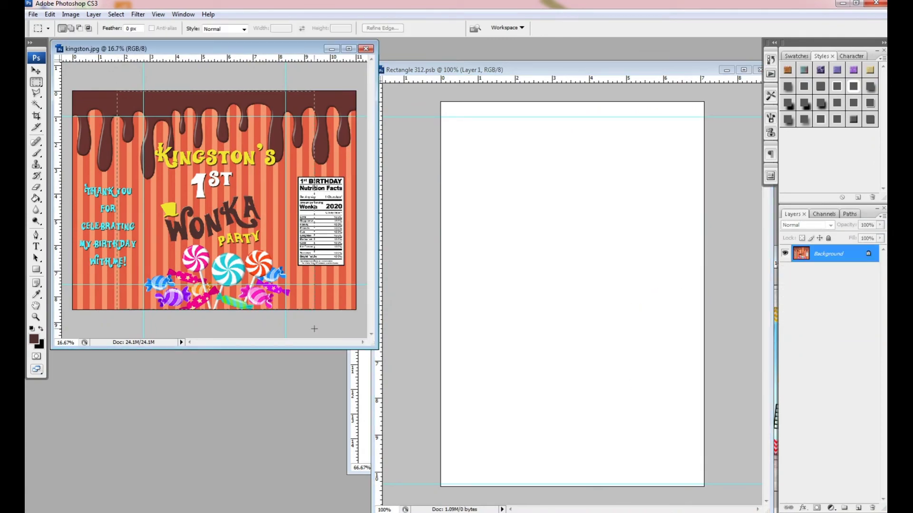
key(ctrl+c)
click(459, 165)
key(ctrl+v)
key(ctrl+t)
text(28)
key(Tab)
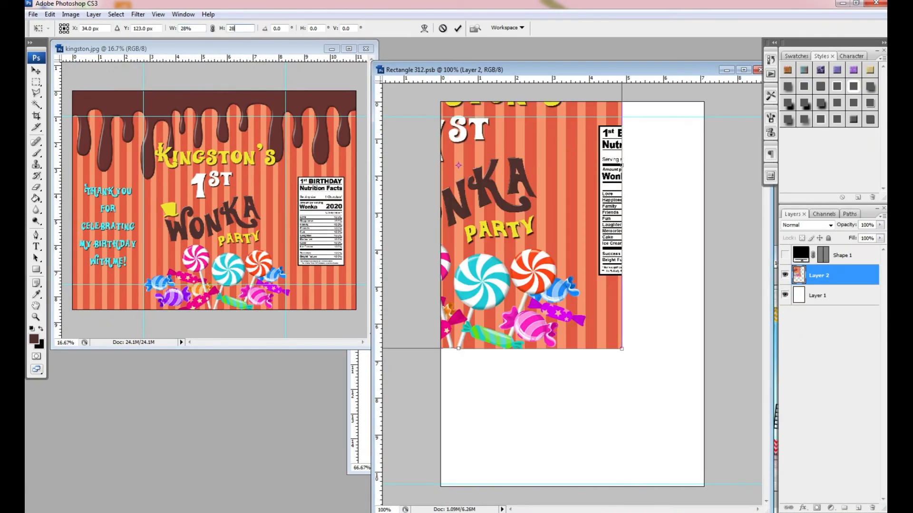
drag(523, 238, 632, 373)
key(Return)
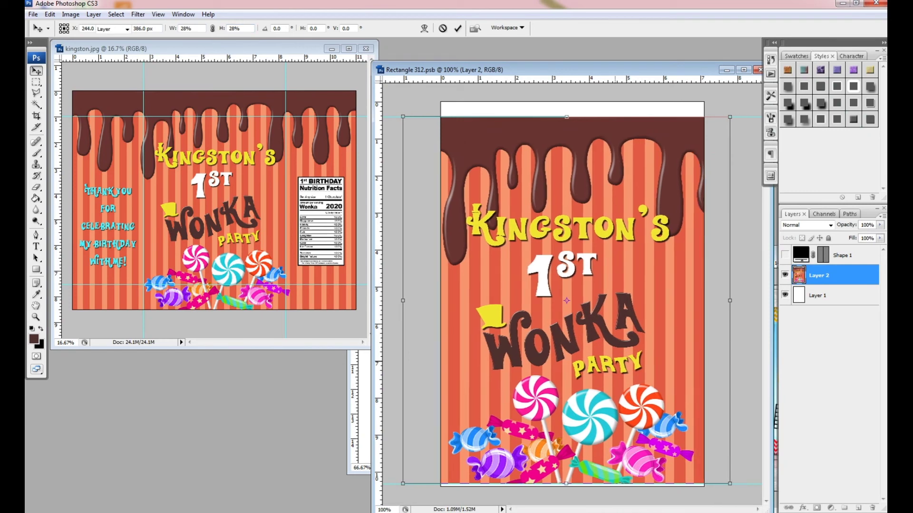
key(ctrl+w)
key(Return)
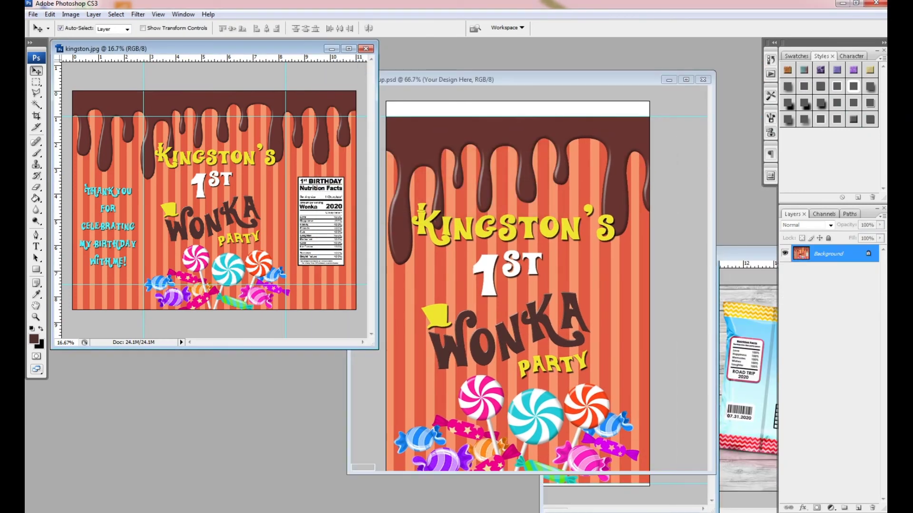
Return to the chip bag mockup and set the Eraser brush size
click(546, 190)
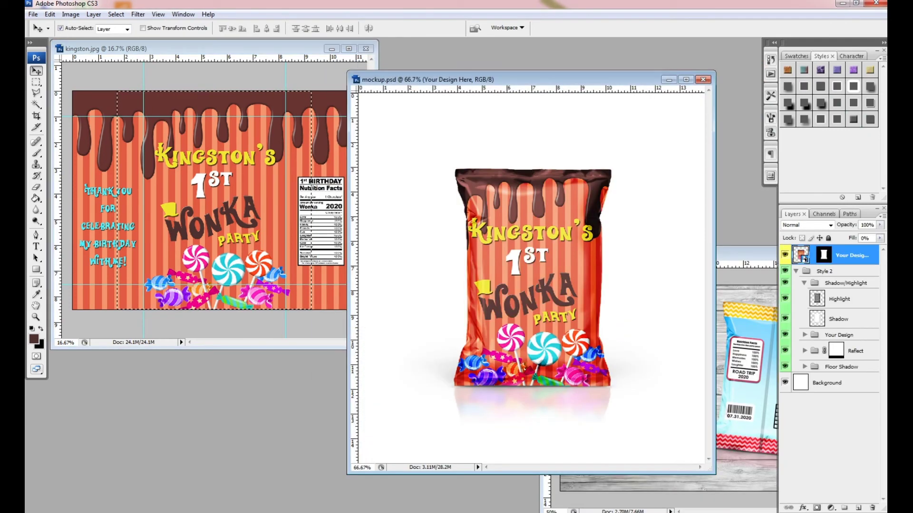
right_click(588, 173)
key(Escape)
key(e)
right_click(517, 227)
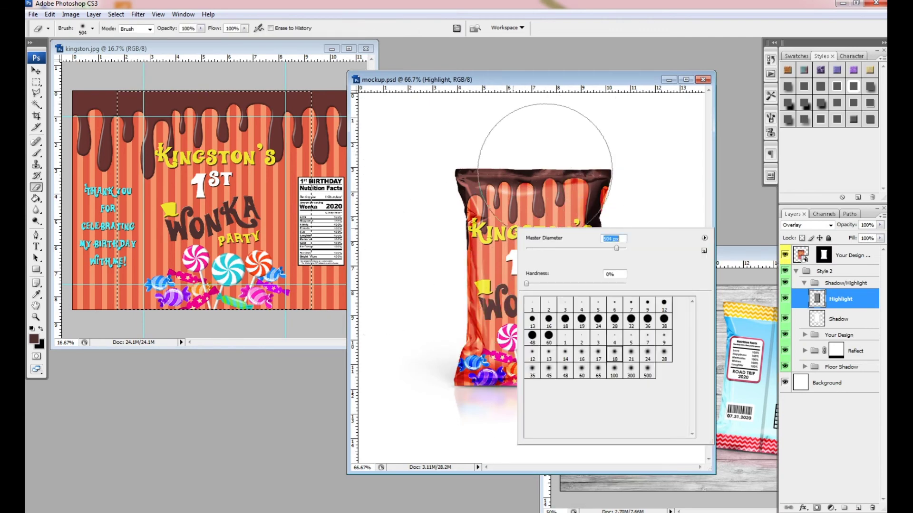
key(Return)
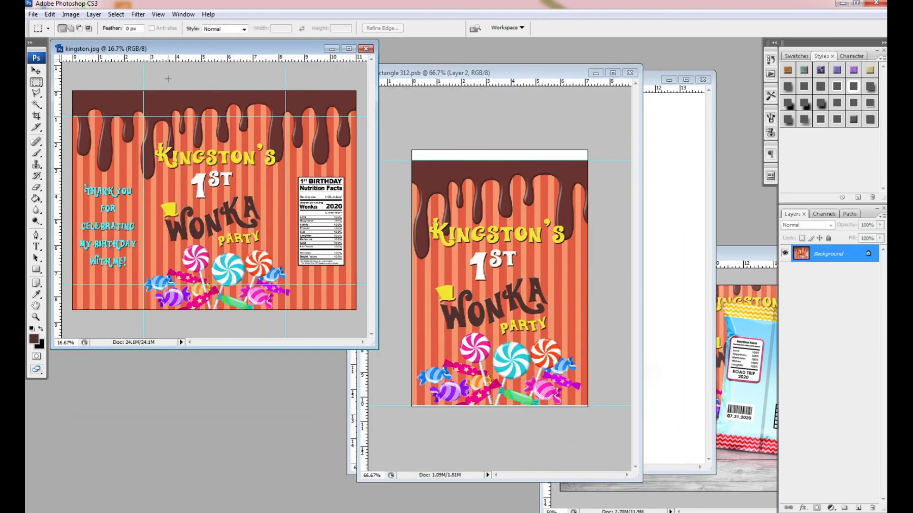
Paste the thank-you and nutrition-facts panels into the artwork and scale them to 28%
key(ctrl+v)
key(m)
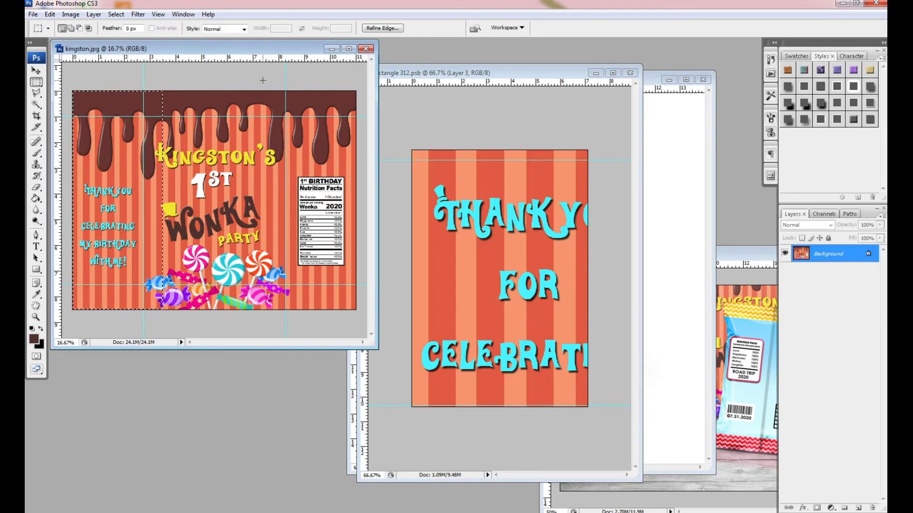
key(ctrl+c)
key(ctrl+v)
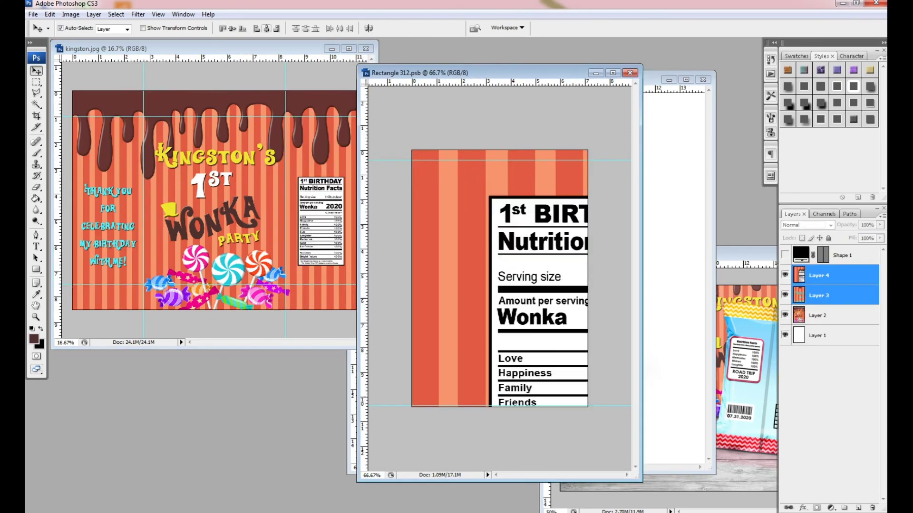
key(ctrl+t)
text(28)
key(Tab)
text(28)
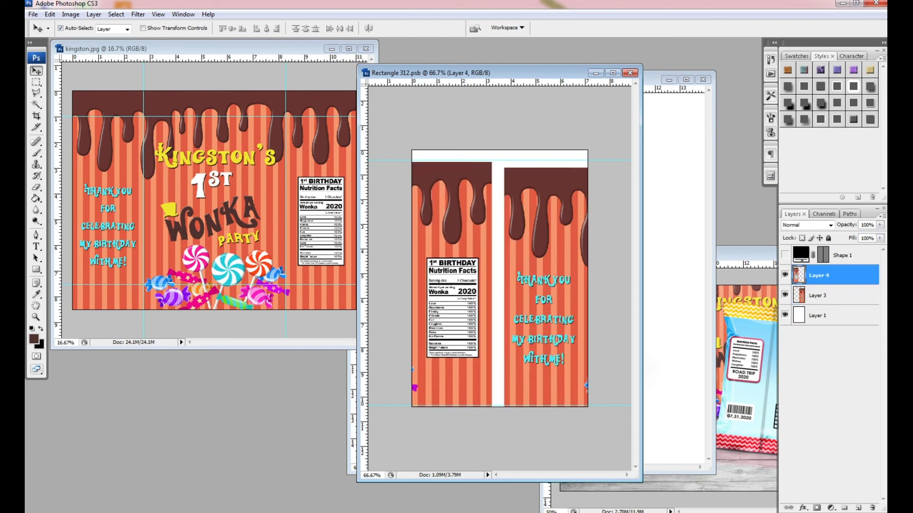
Arrange the panels side by side against a 20% bag outline, then save and close
click(785, 256)
drag(452, 214, 457, 213)
drag(545, 285, 535, 280)
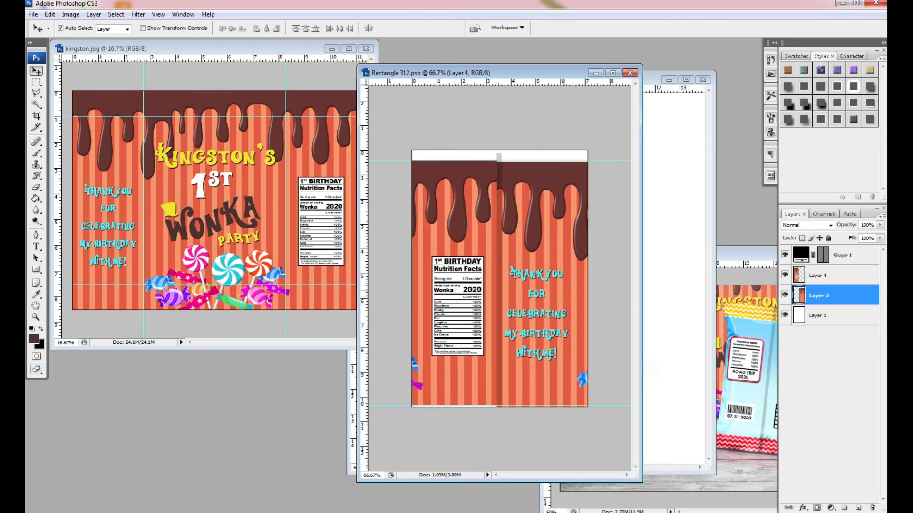
key(Right)
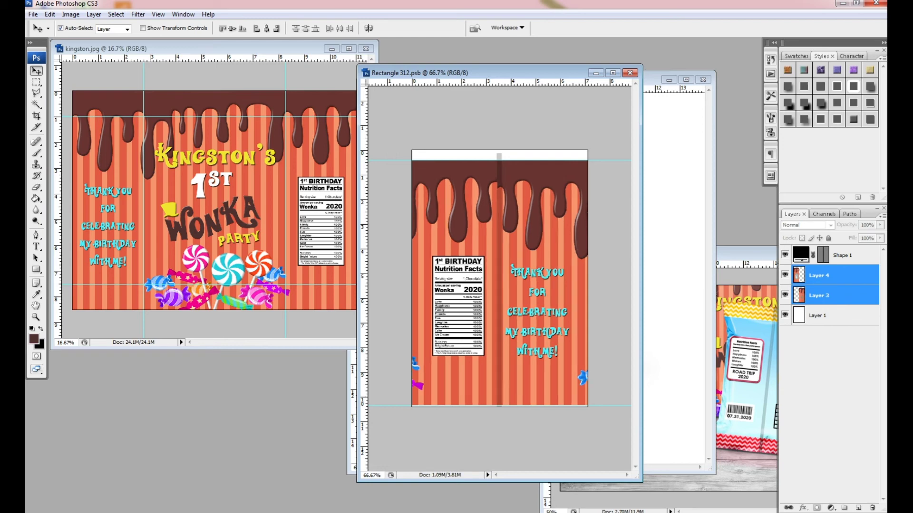
key(Right)
key(Right)
key(Right)
click(843, 256)
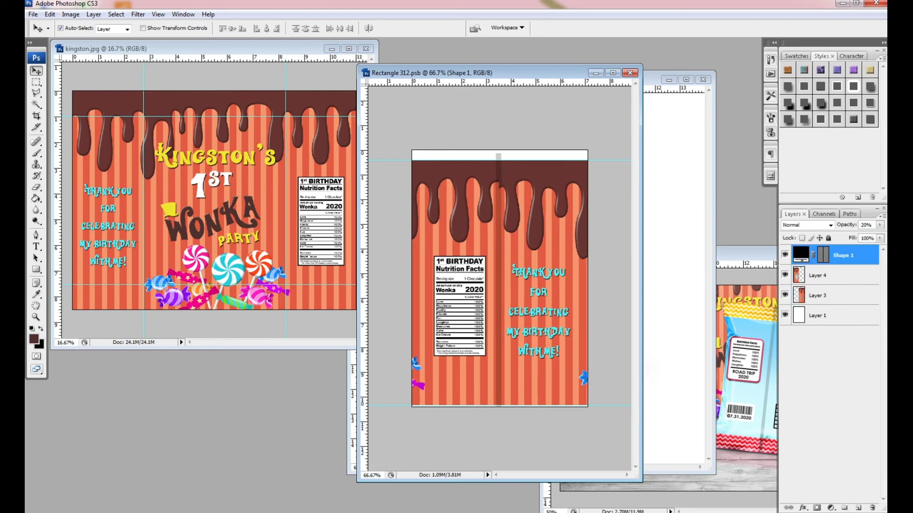
key(ctrl+w)
key(Return)
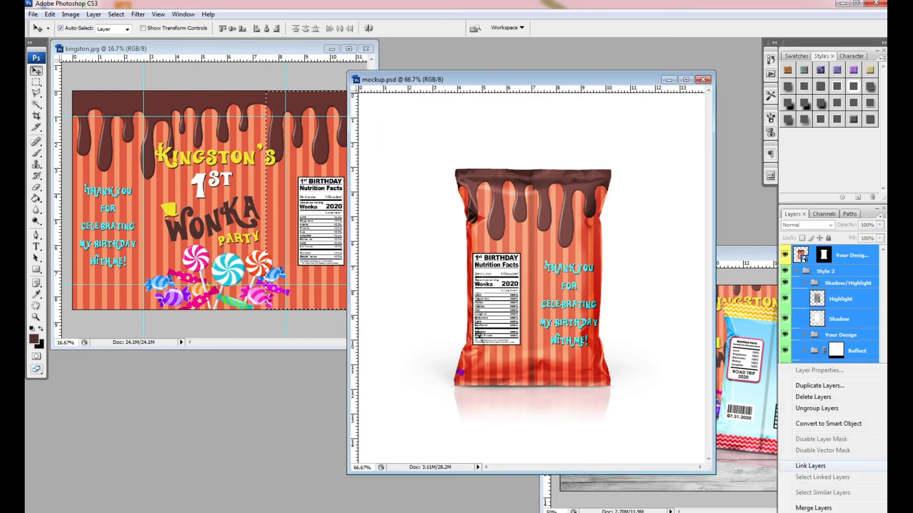
Move the mockup window aside and bring preview.psd to the centre
drag(475, 79, 186, 80)
click(618, 255)
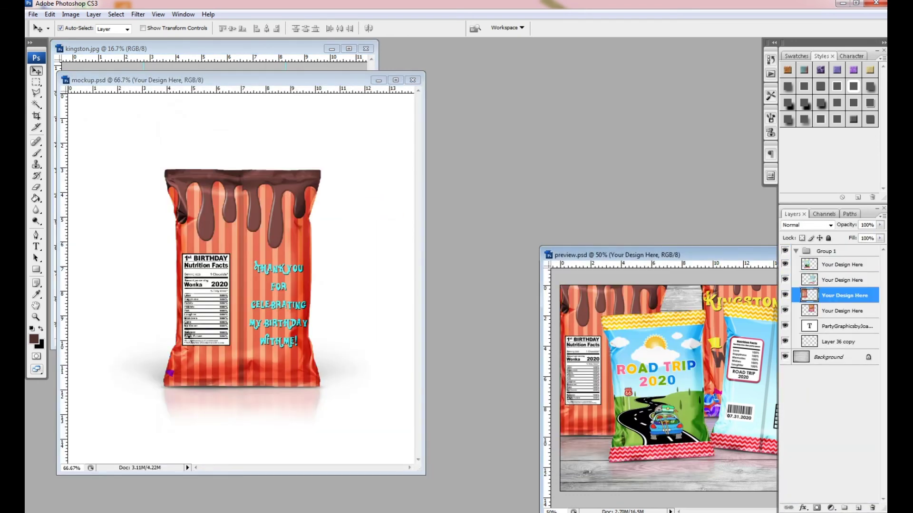
drag(618, 255, 290, 178)
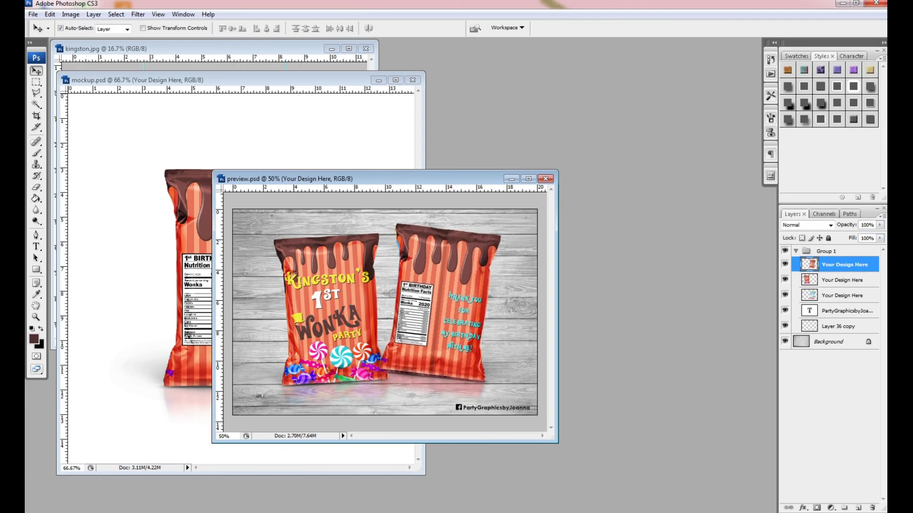
Save preview.psd, replacing the existing file, then save a JPEG copy
key(ctrl+shift+s)
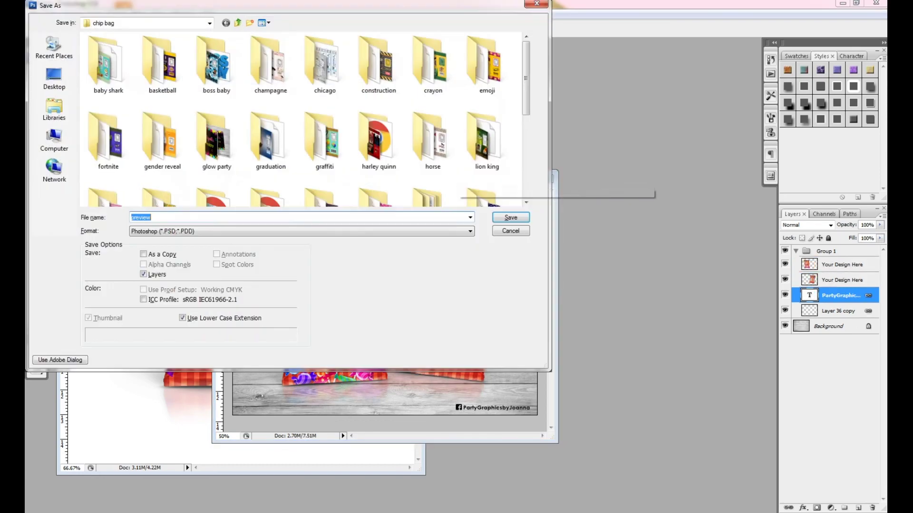
key(Return)
key(Return)
key(ctrl+shift+s)
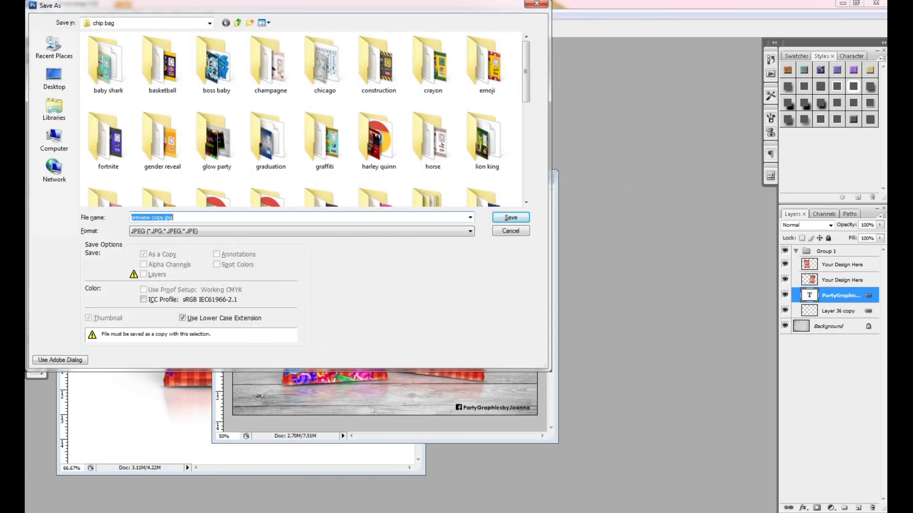
key(Return)
key(Return)
key(Return)
Fit the preview image on screen with the Zoom tool
key(z)
right_click(417, 270)
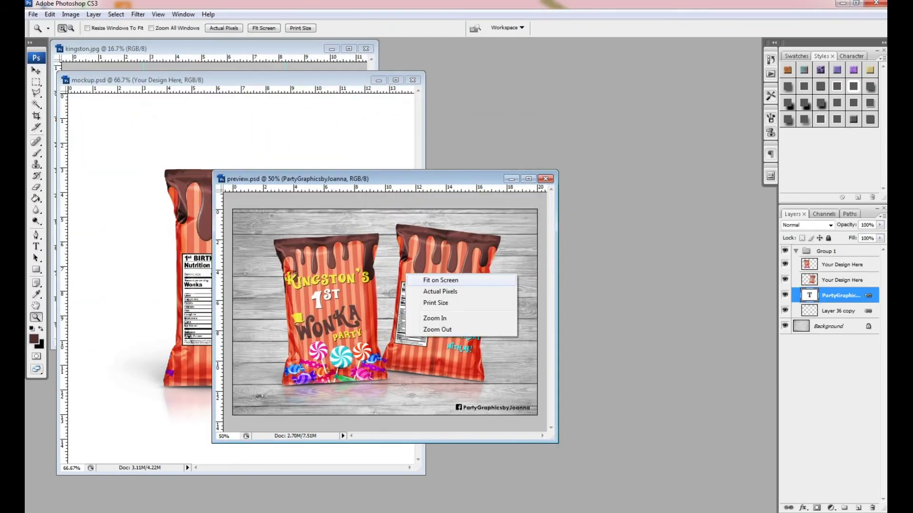
click(430, 277)
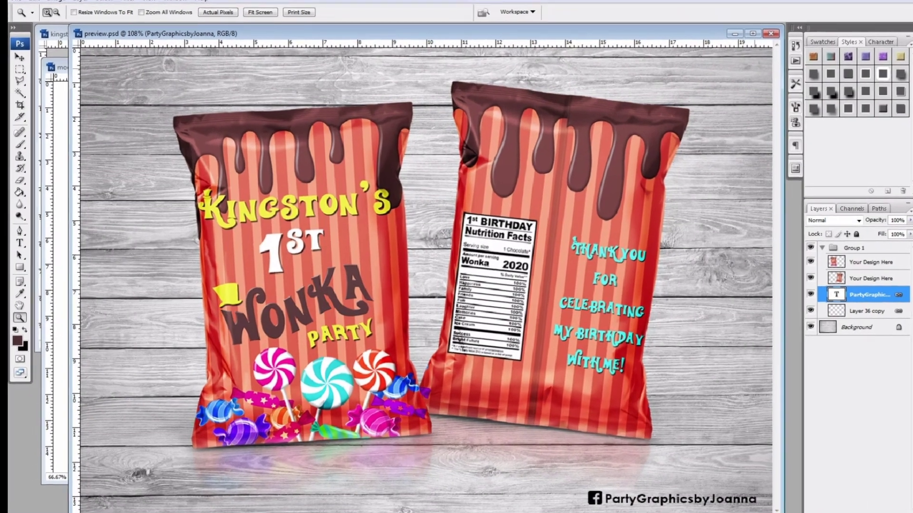